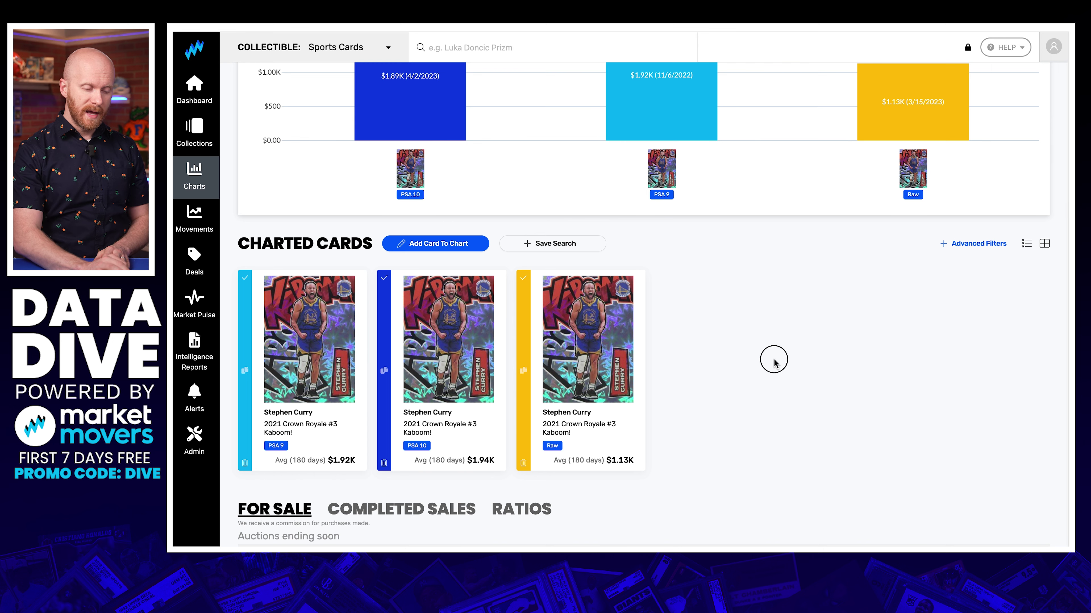
scroll(775, 364, "up", 1)
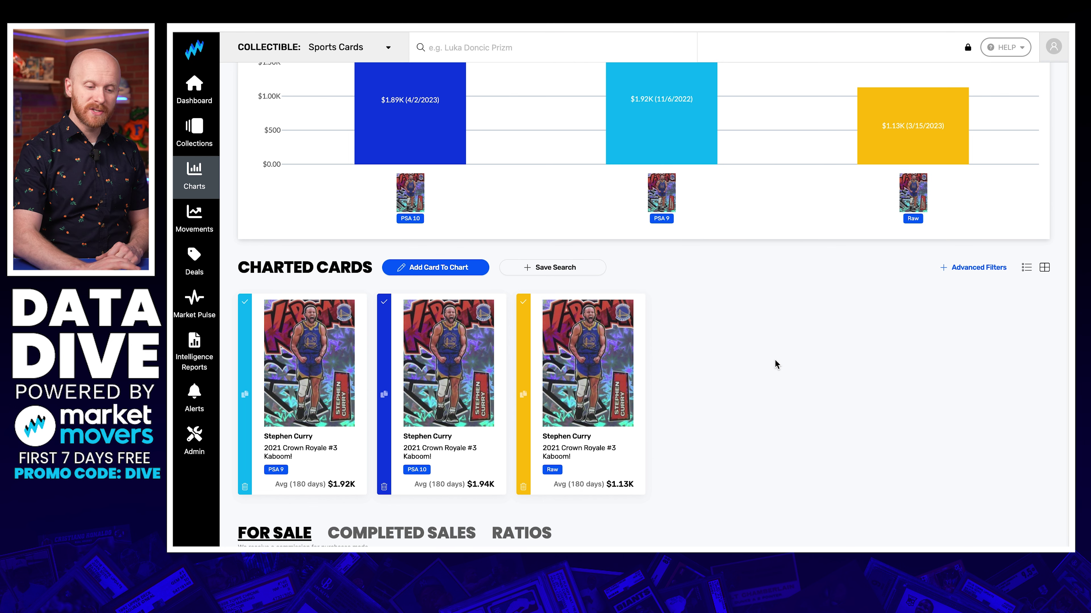
scroll(803, 386, "up", 2)
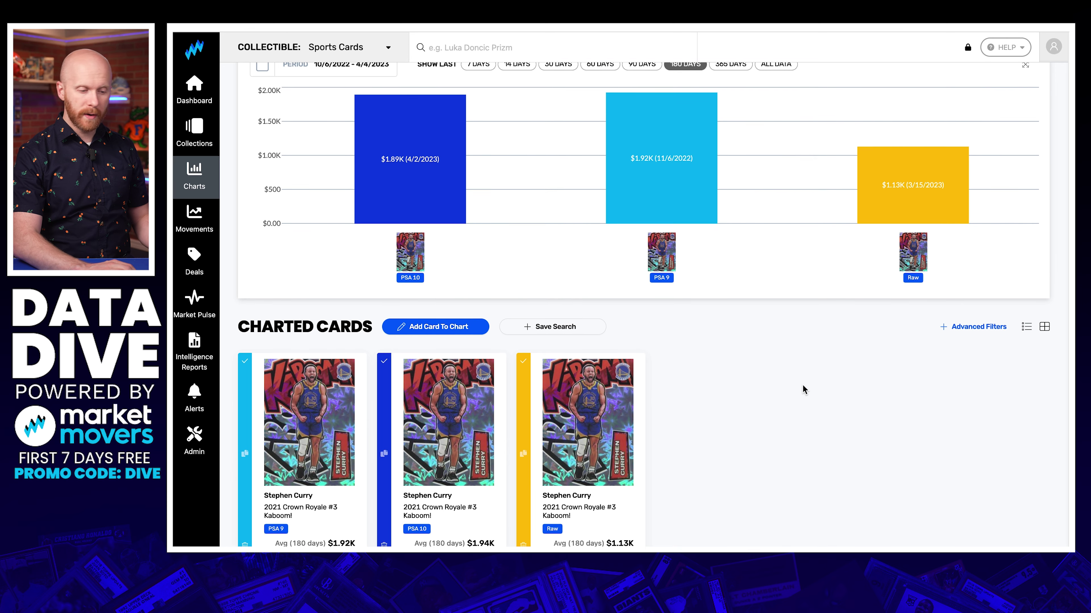
scroll(803, 385, "up", 1)
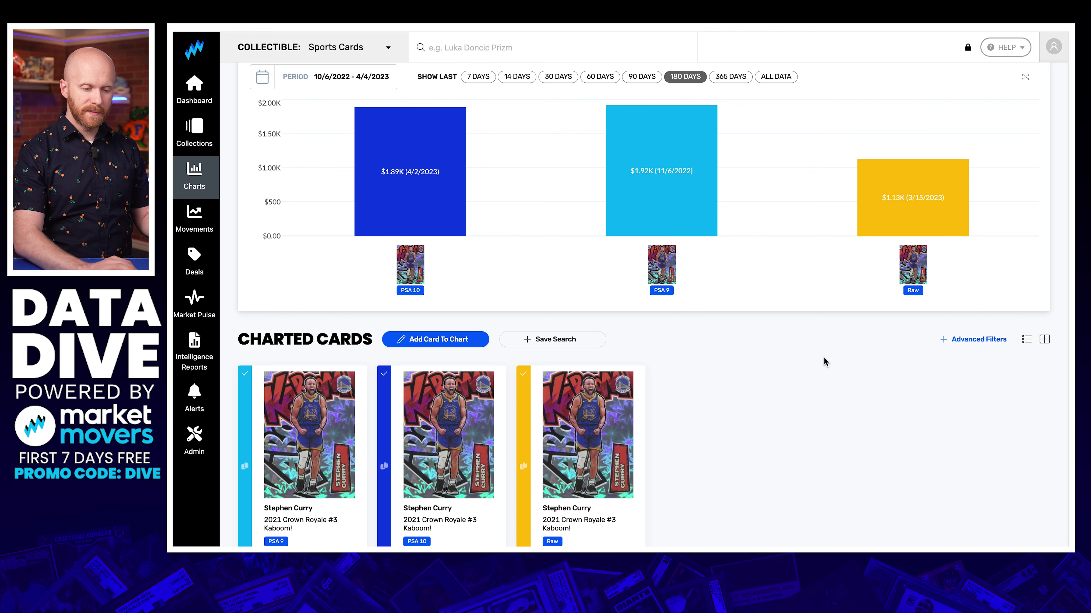
scroll(844, 361, "down", 2)
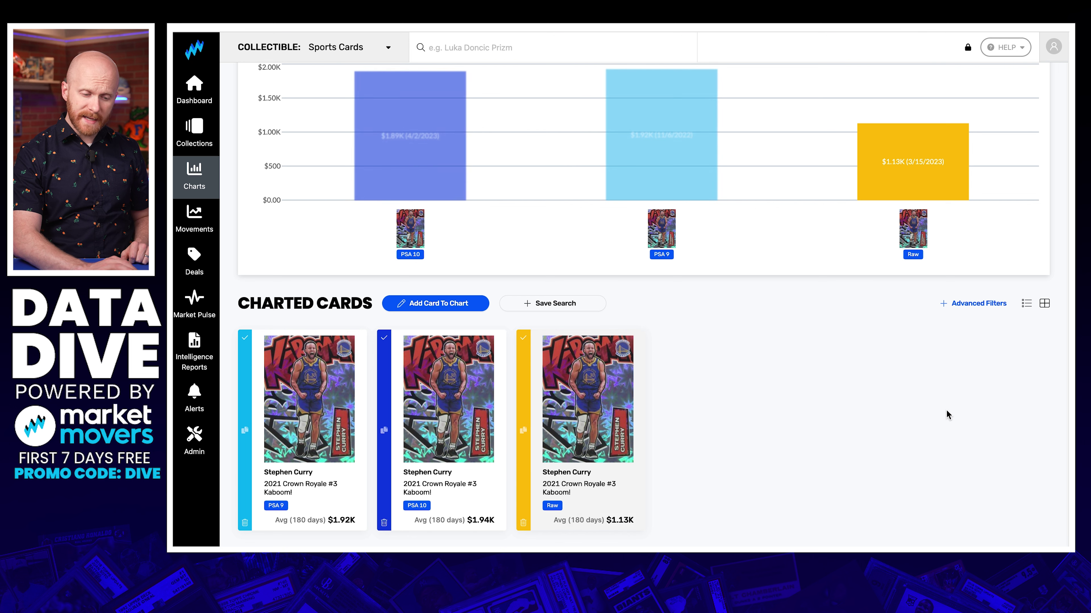
mouse_move(910, 167)
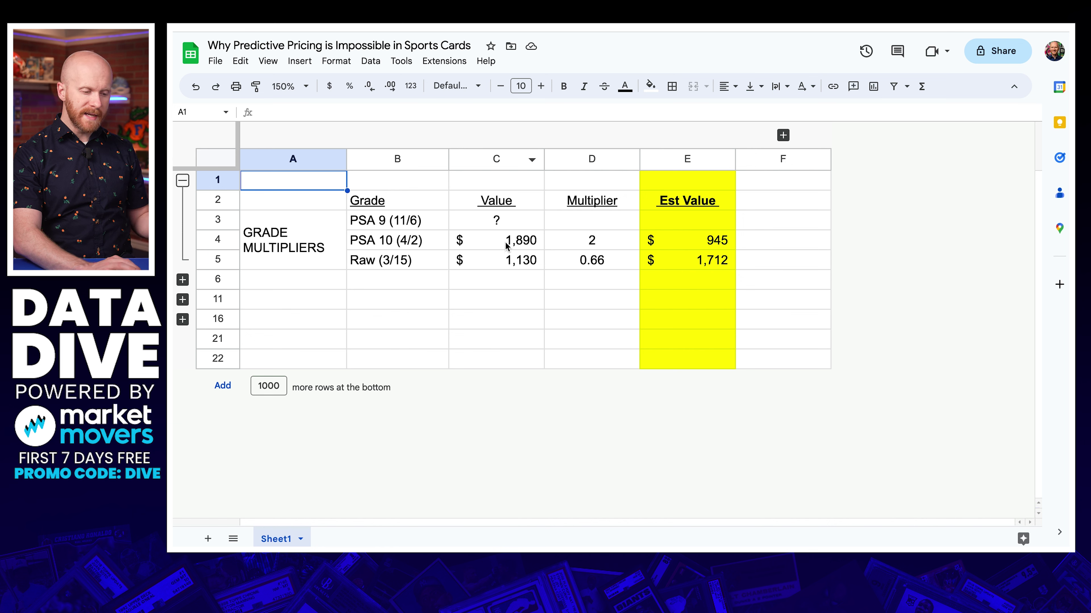
Open the Grade Ratios report for Kaboom! variations and scroll through the PSA 10 to PSA 9 ratios, averaging 2
left_click(507, 246)
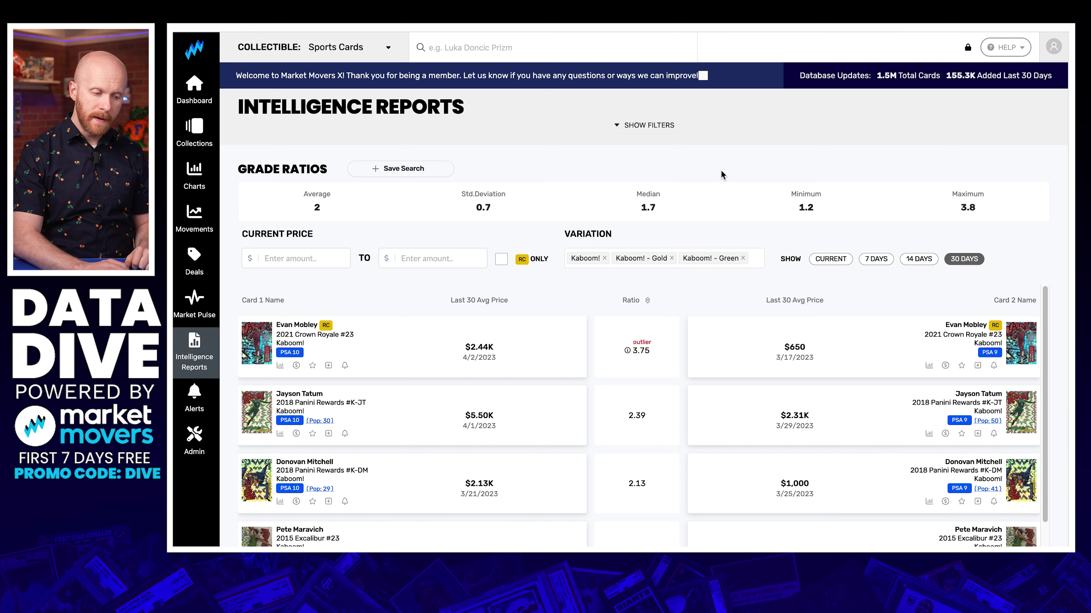
scroll(690, 168, "down", 2)
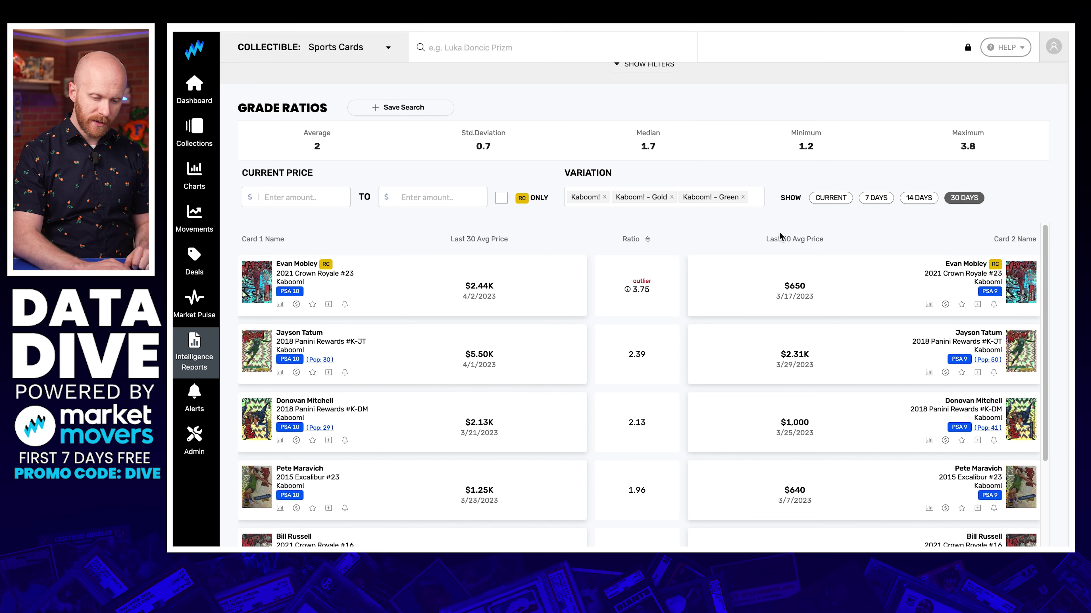
scroll(687, 243, "down", 3)
scroll(679, 340, "down", 2)
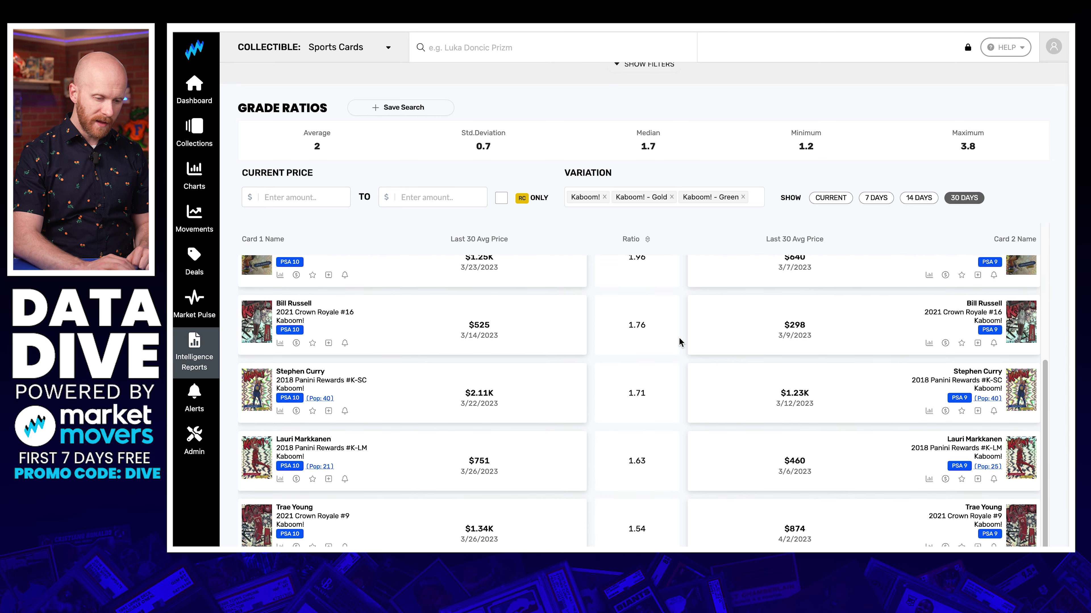
scroll(680, 341, "down", 2)
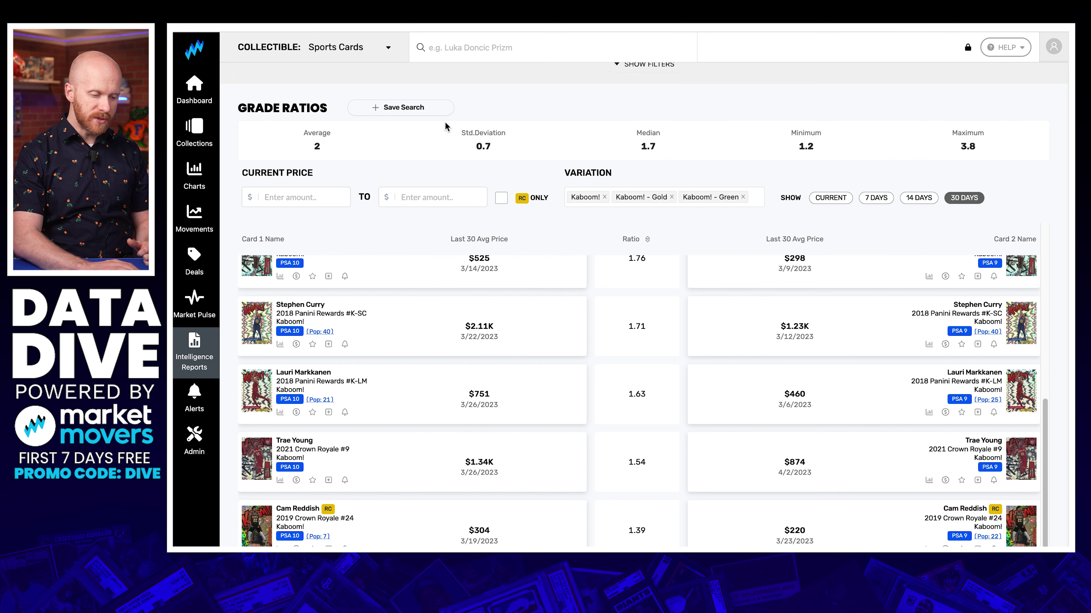
scroll(647, 440, "down", 3)
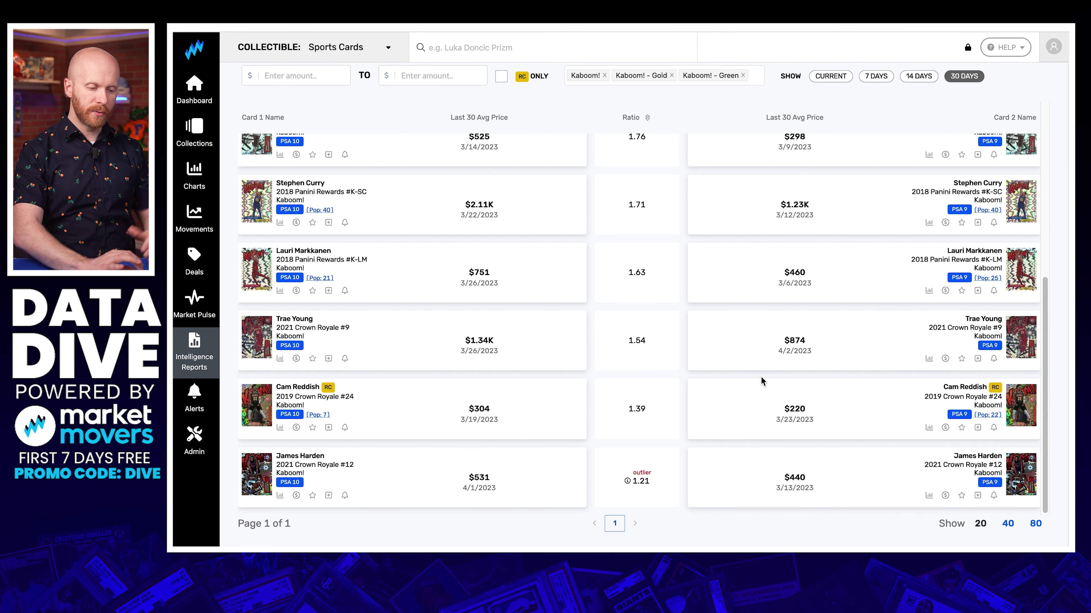
scroll(761, 377, "up", 7)
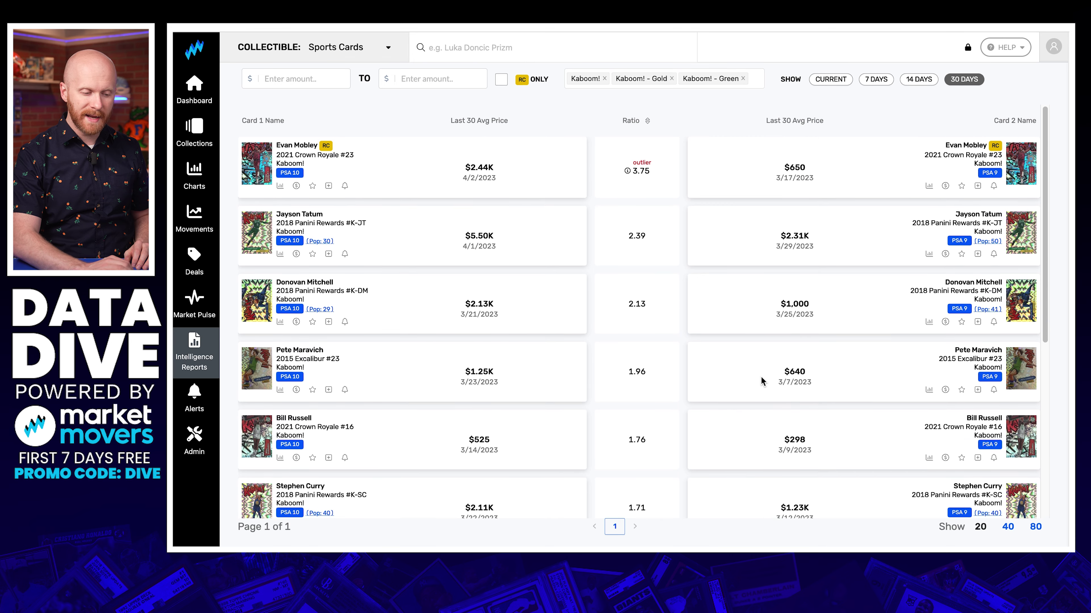
scroll(761, 376, "up", 1)
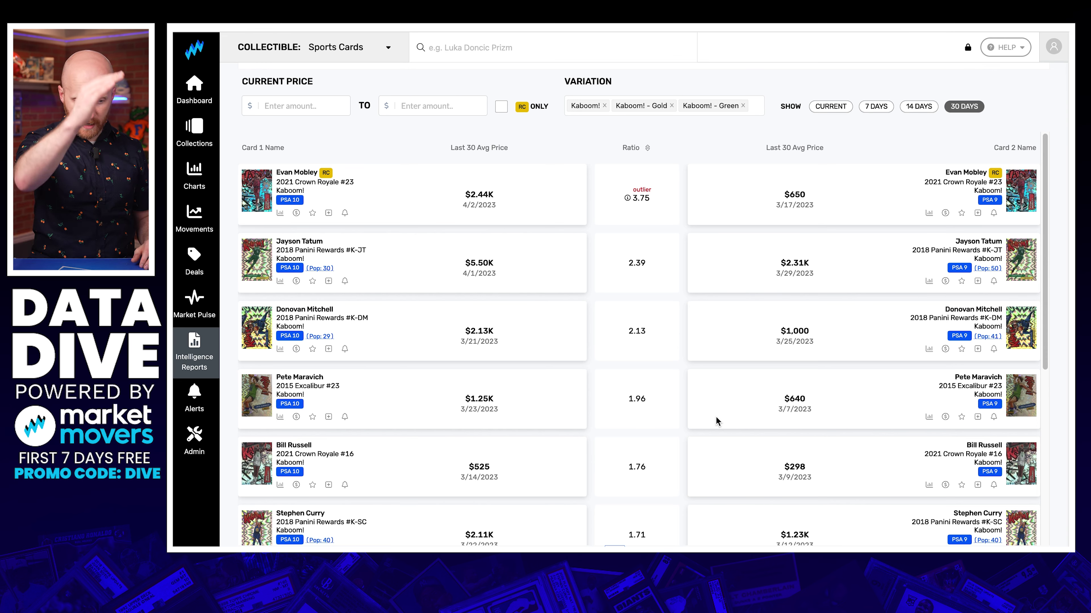
scroll(716, 420, "up", 4)
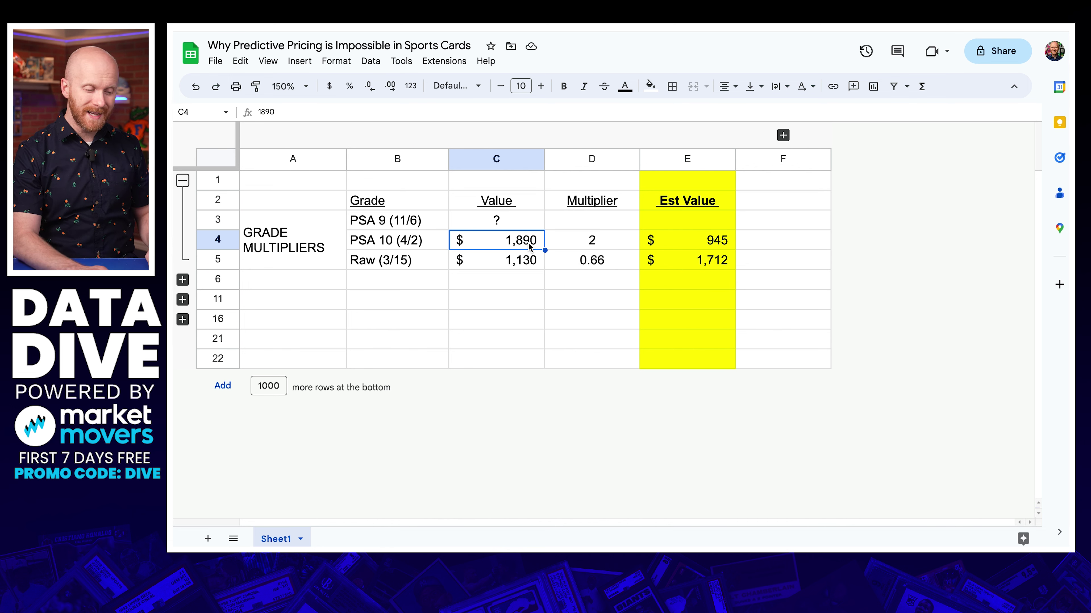
left_click(577, 249)
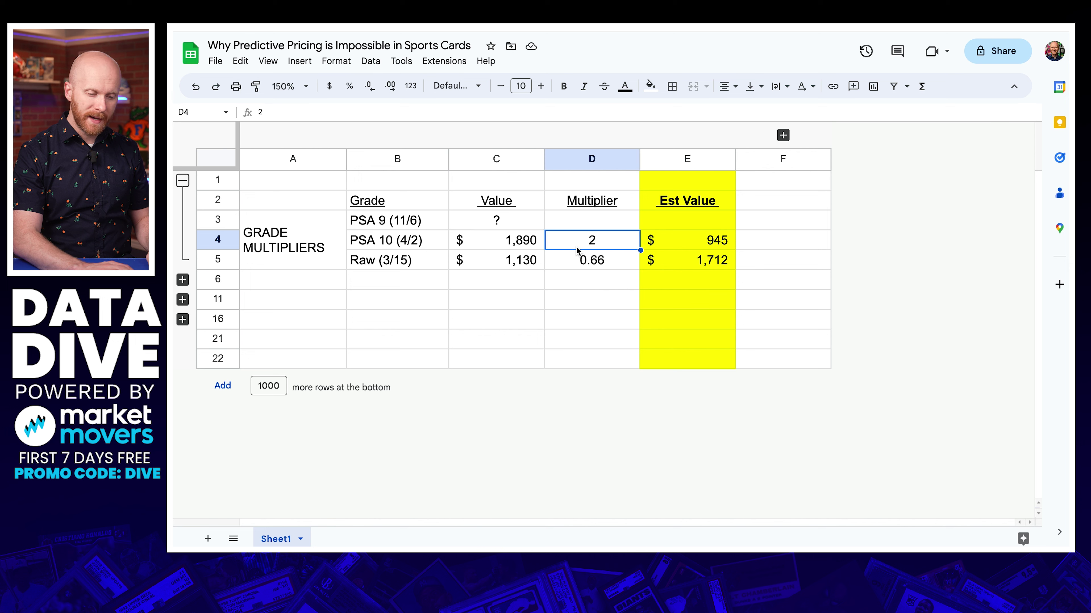
left_click(674, 251)
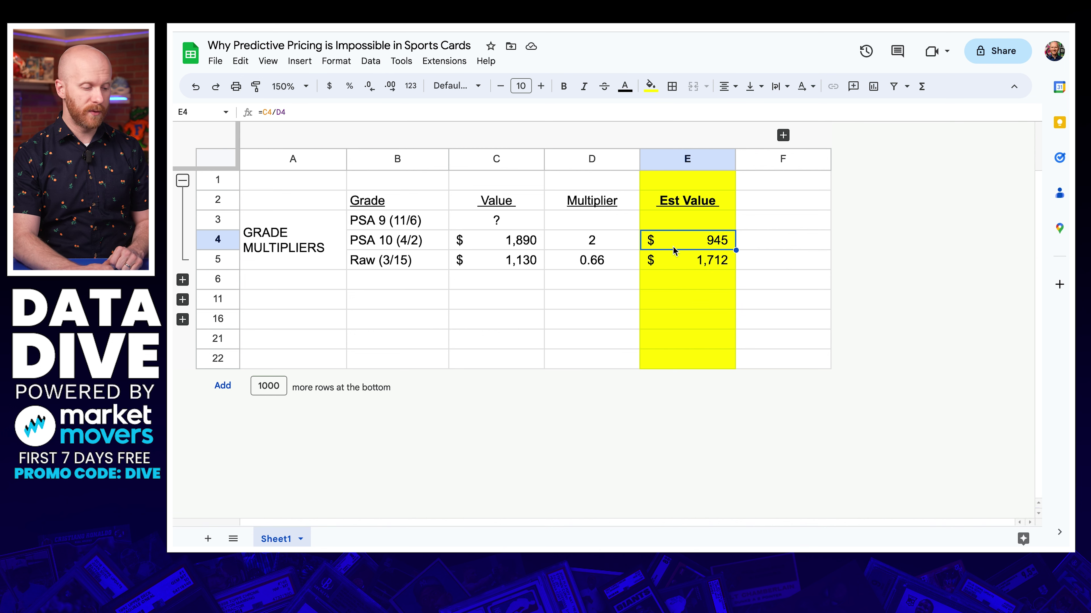
left_click(528, 269)
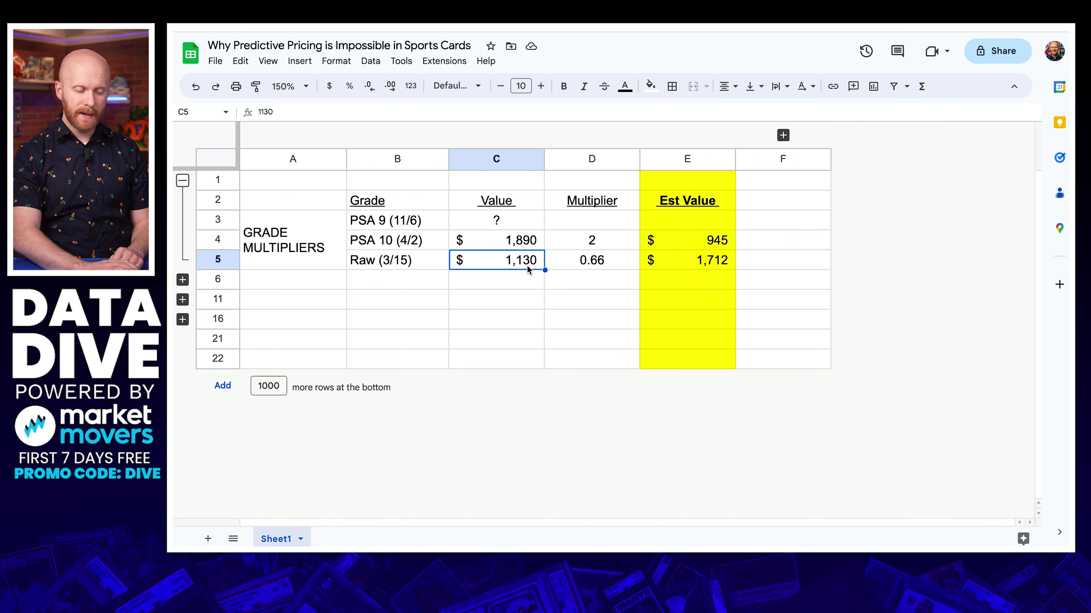
left_click(608, 271)
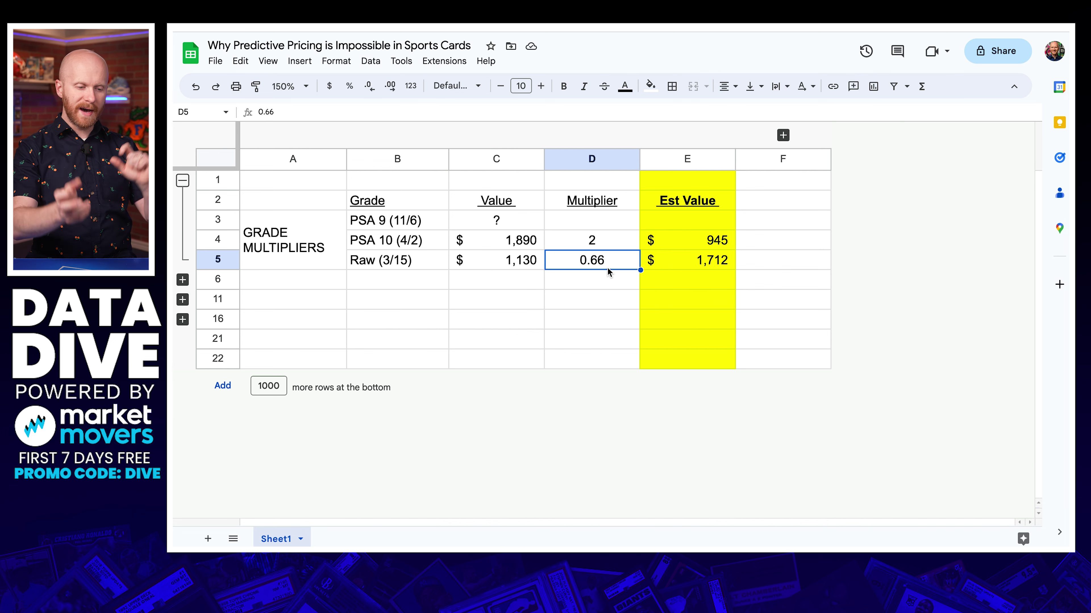
left_click(711, 260)
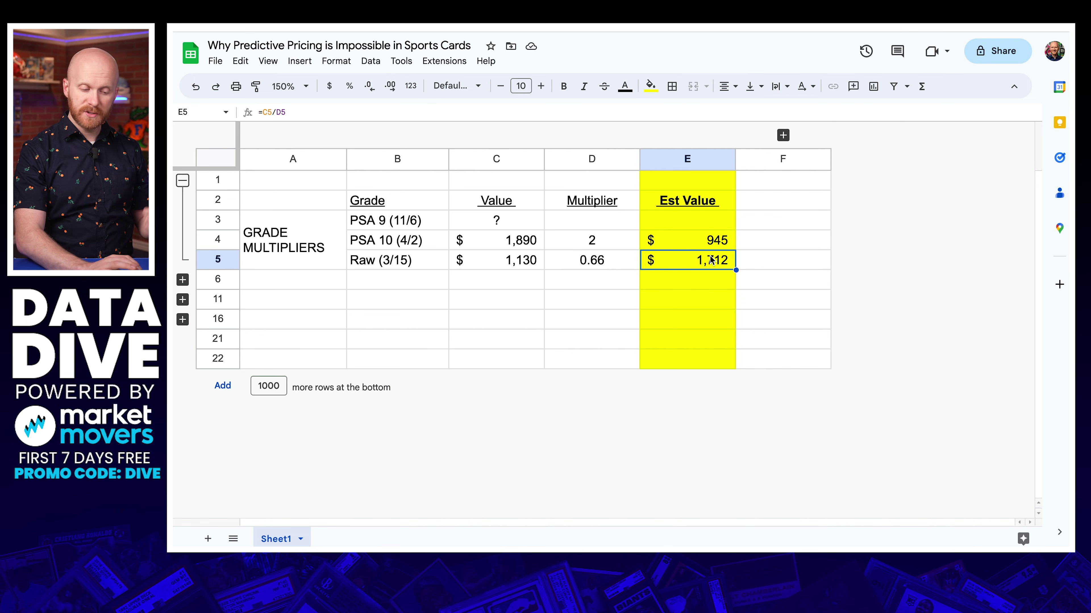
left_click(707, 240)
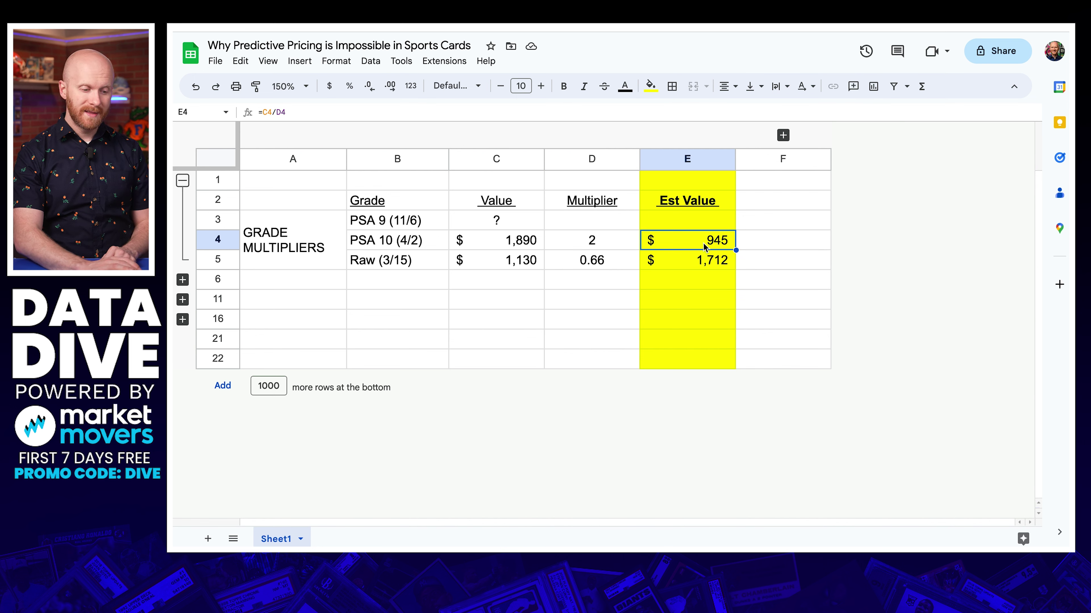
left_click(724, 268)
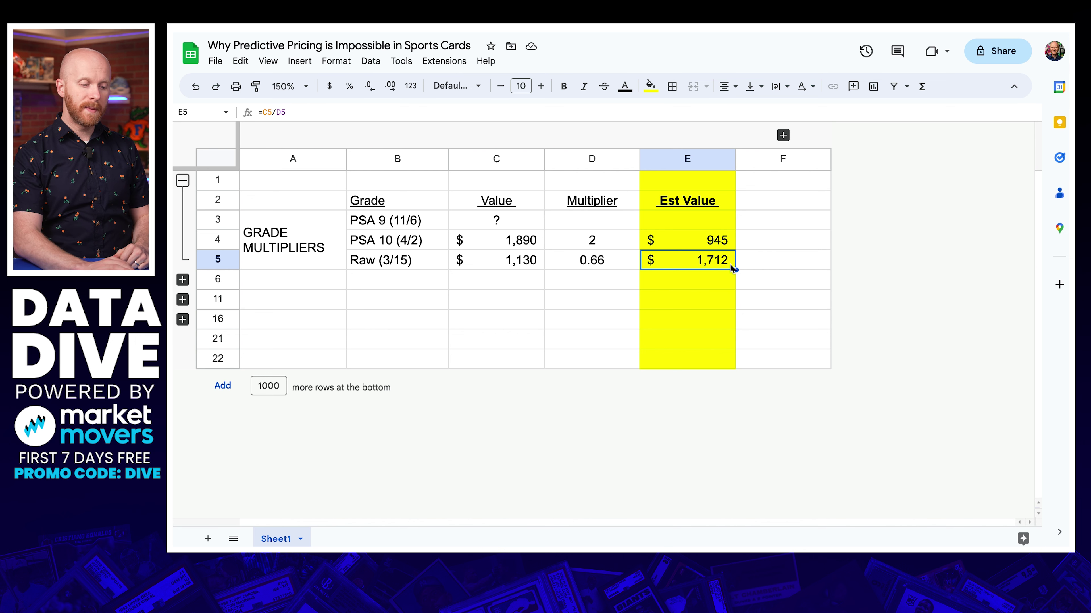
left_click(728, 247)
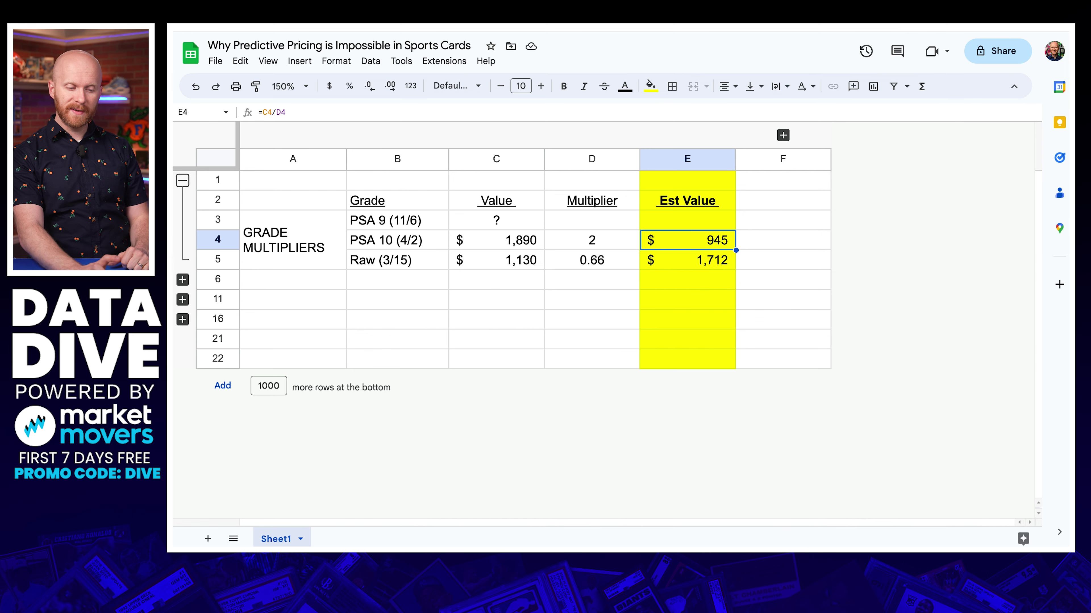
key("Down")
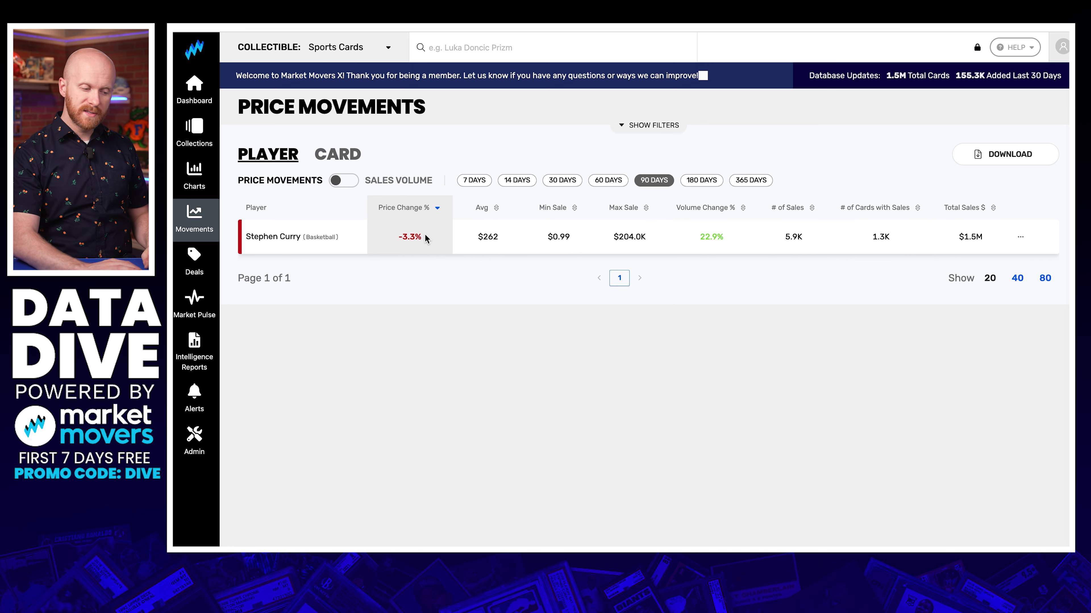
Switch Stephen Curry's player price movements to 180 days and expand the movement section
left_click(701, 181)
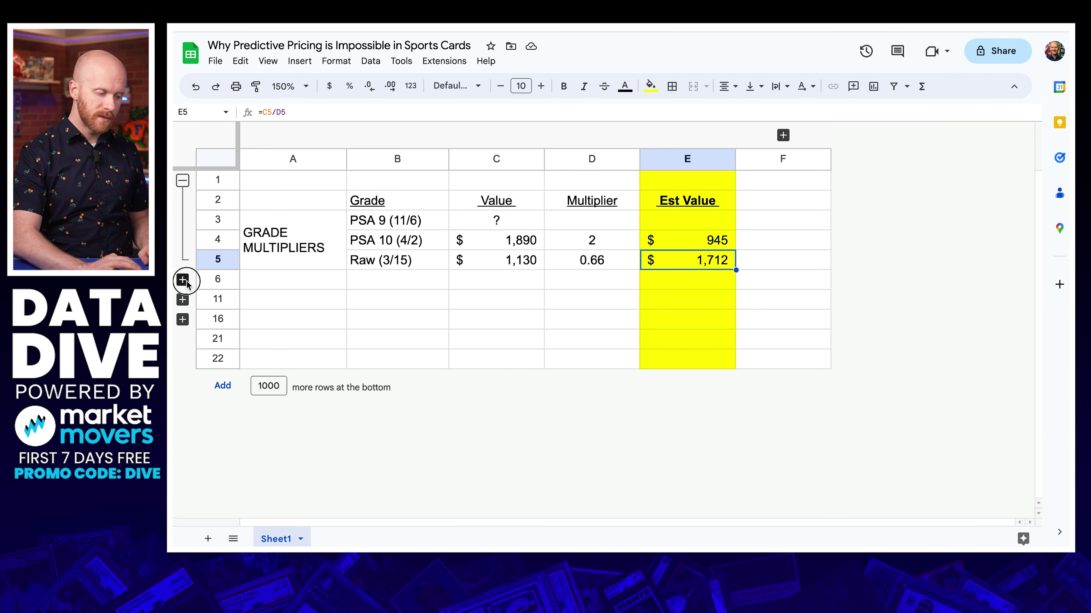
left_click(184, 301)
Check the 11/6/22 last value of 1,920, the −3.30% change, and the 90- and 180-day estimate formulas
left_click(441, 320)
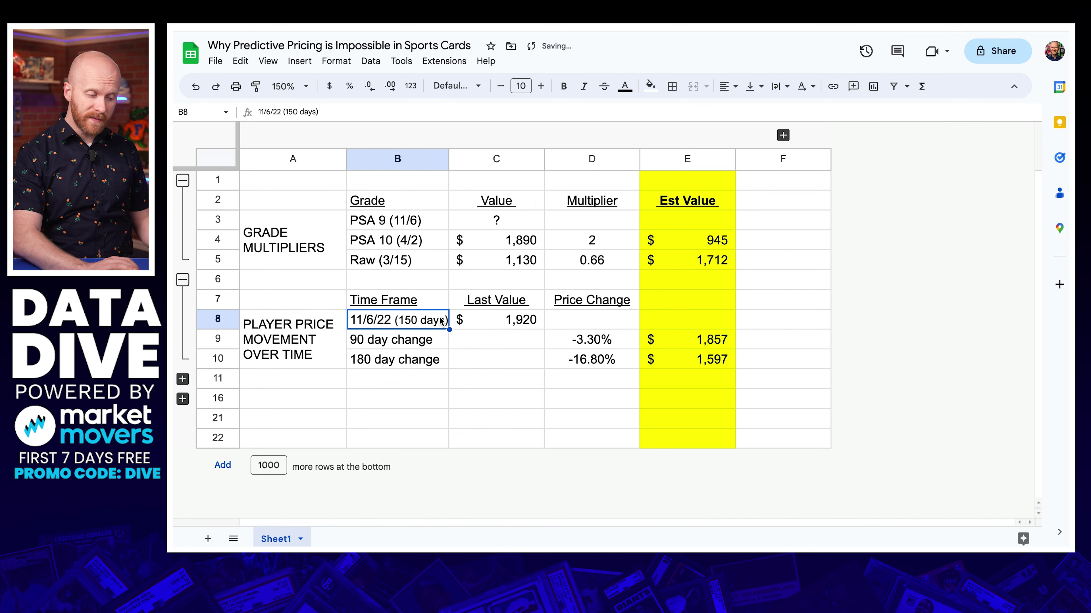
key("Right")
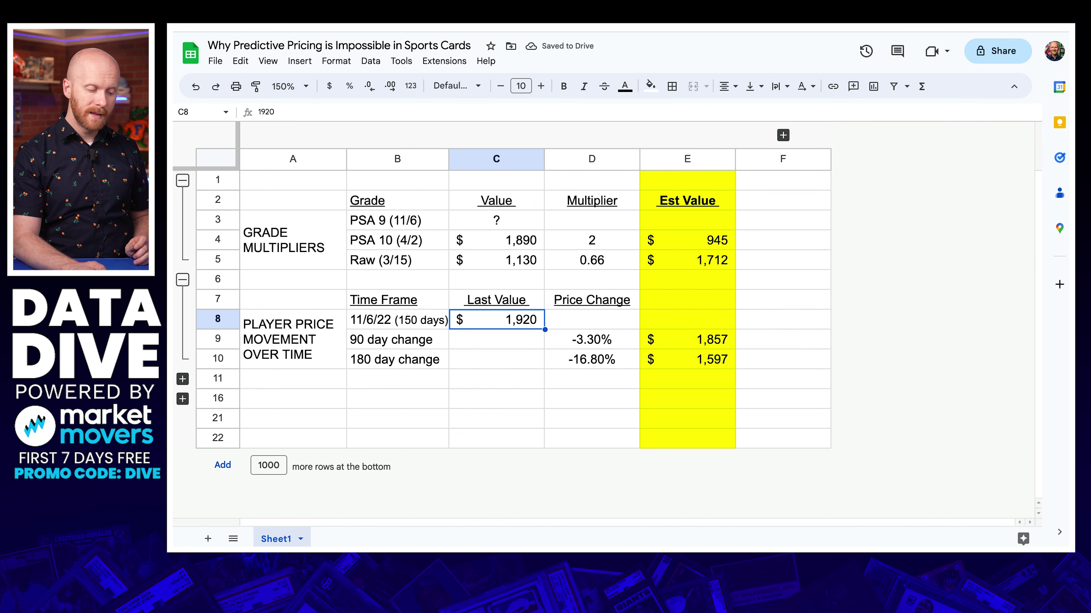
left_click(496, 340)
left_click(592, 339)
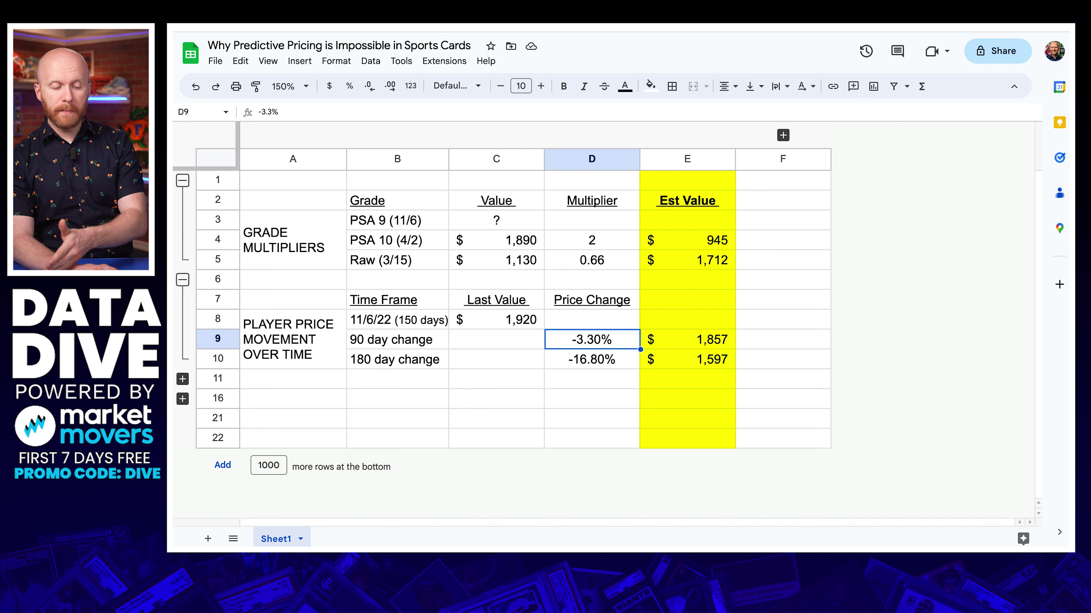
left_click(687, 339)
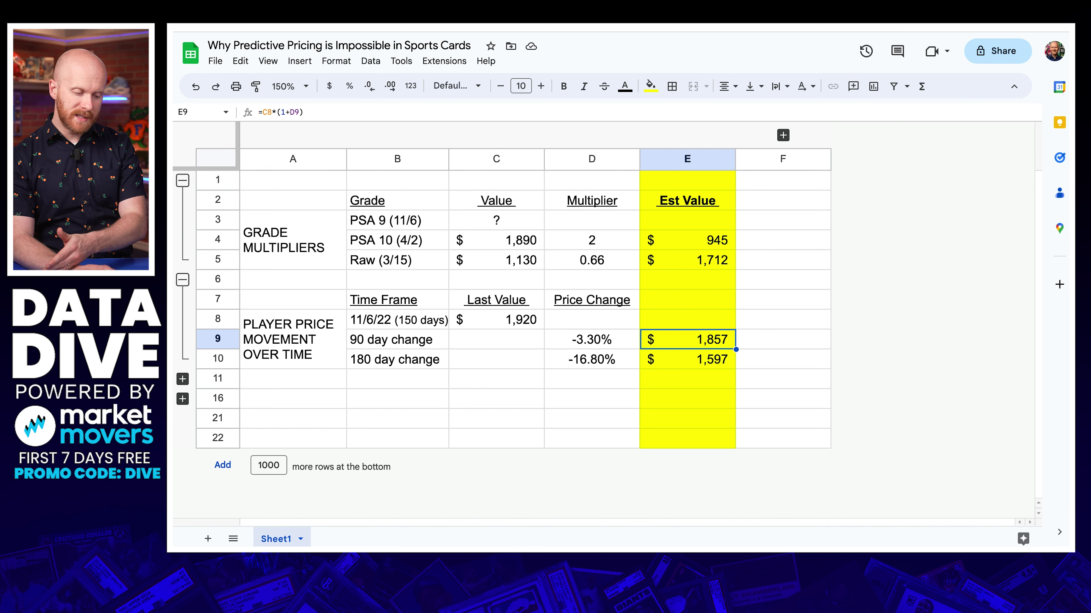
left_click(687, 359)
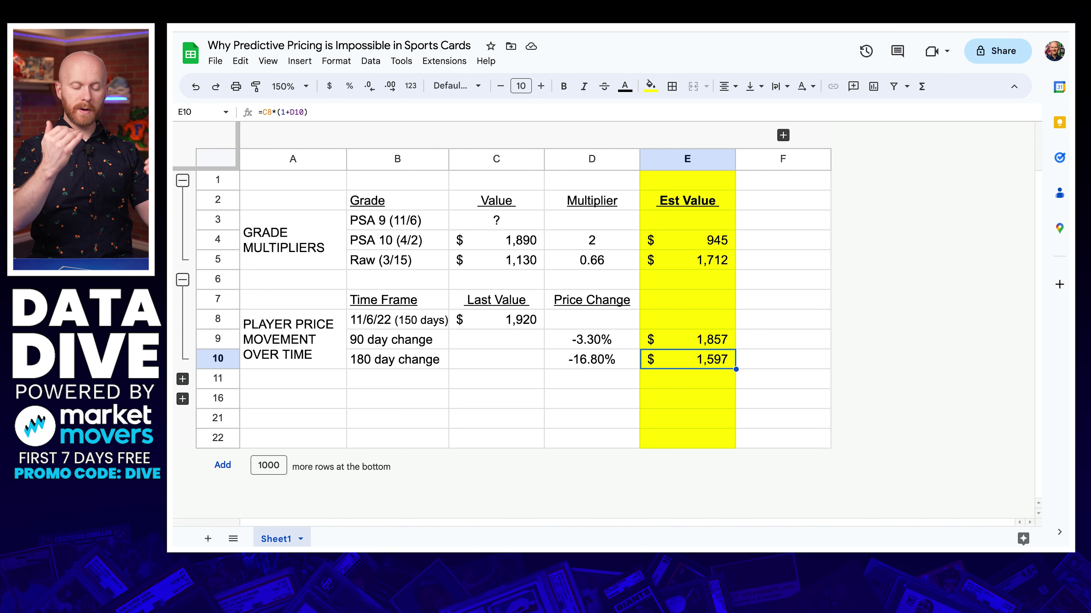
Inspect the raw-card and PSA 10 estimate formulas against the PSA 10 value of 1,890
left_click(699, 266)
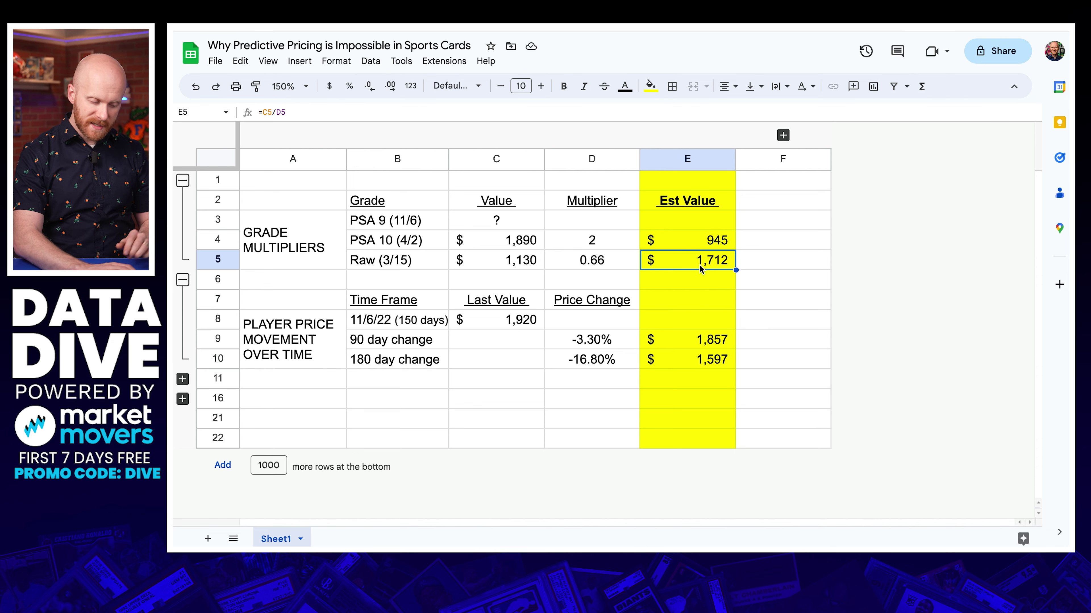
left_click(718, 364, "shift")
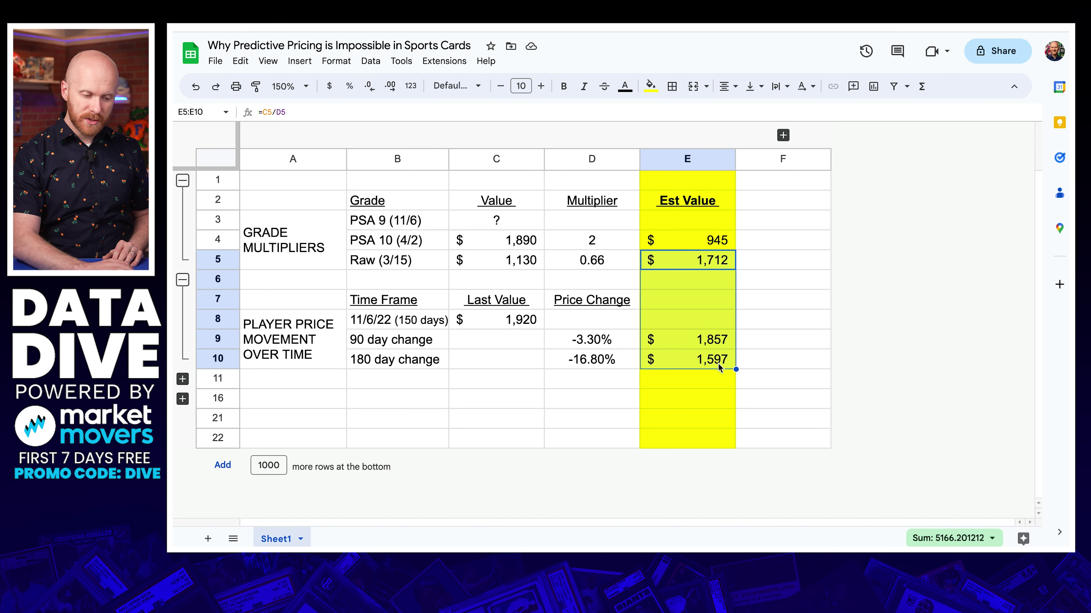
left_click(709, 268)
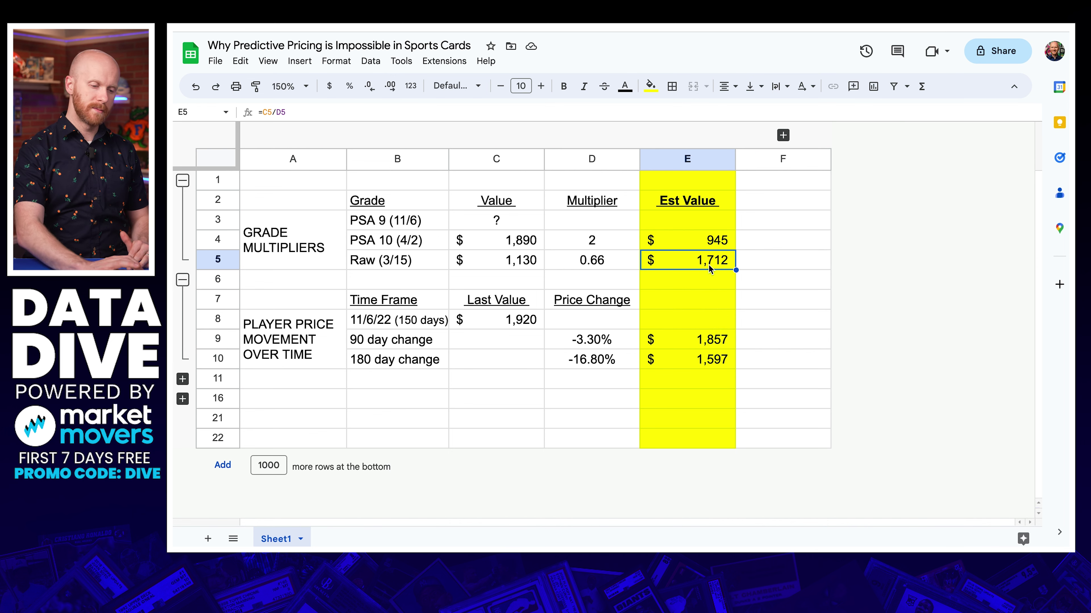
left_click(725, 239)
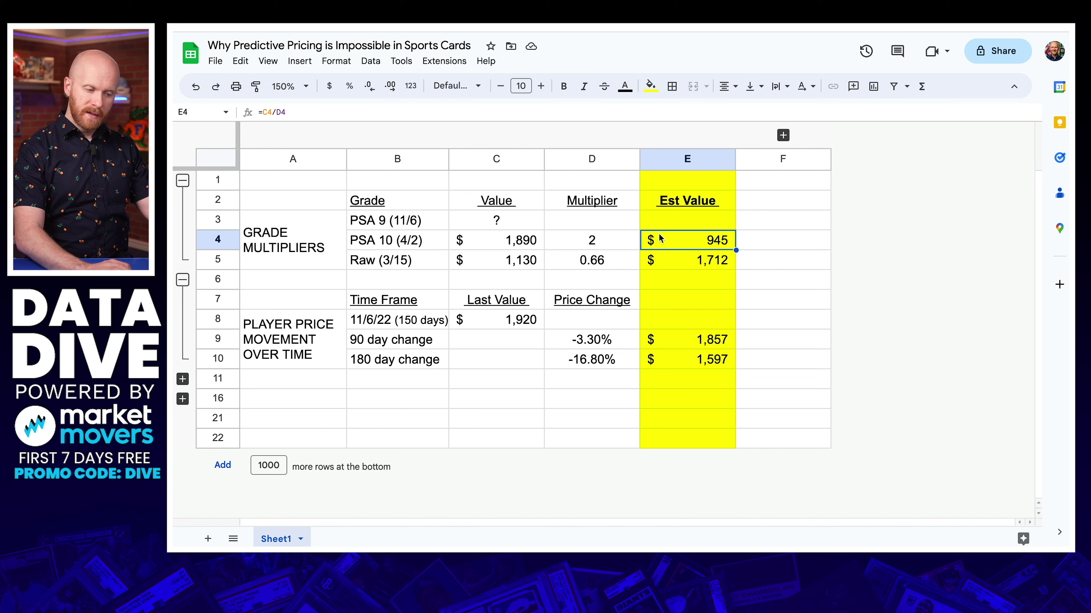
left_click(506, 244)
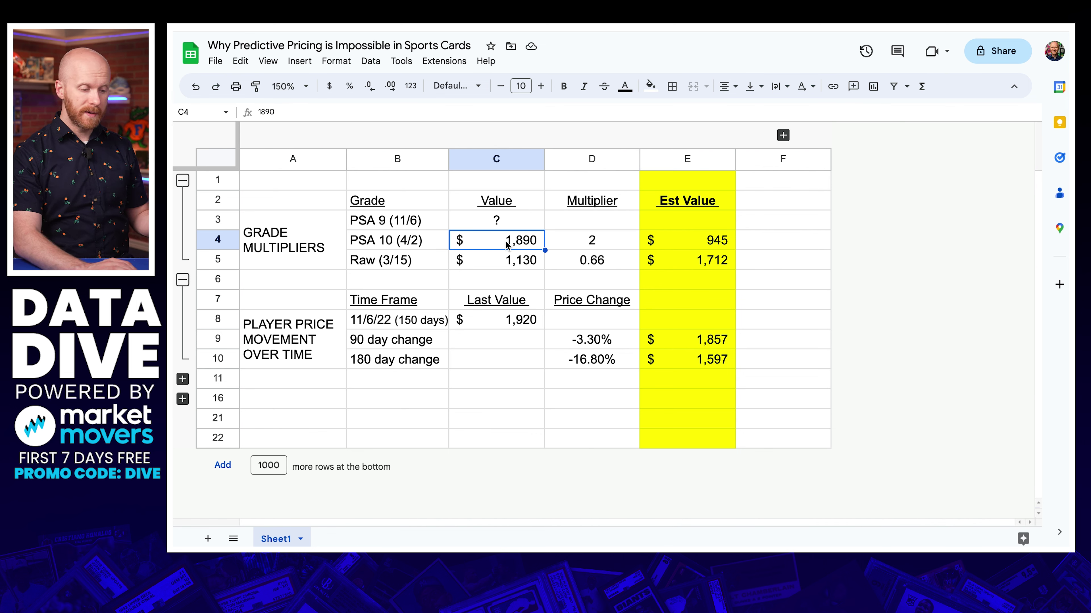
left_click(696, 265)
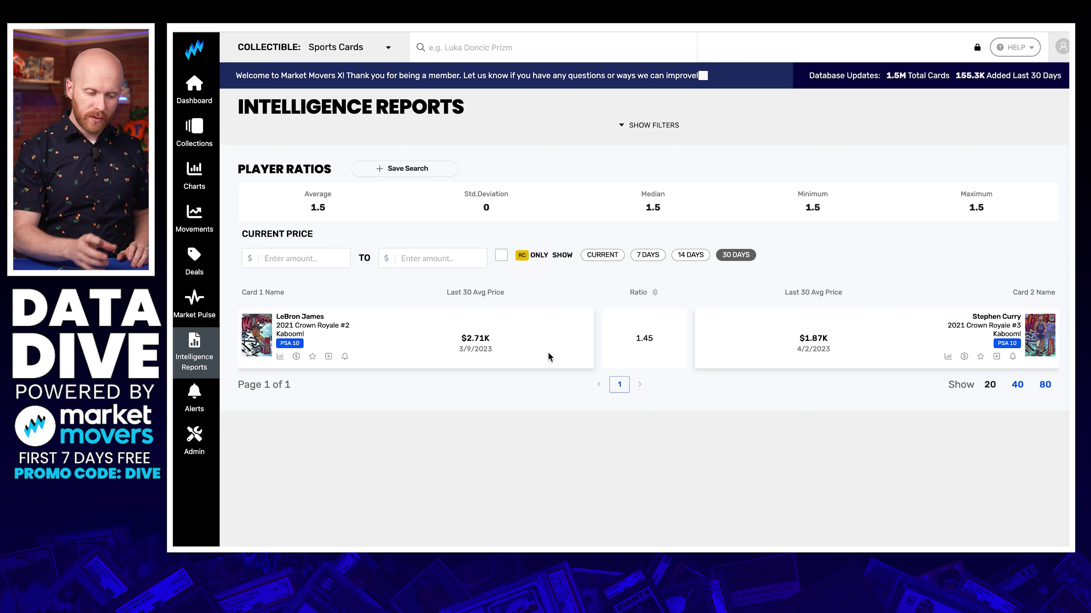
left_click(614, 171)
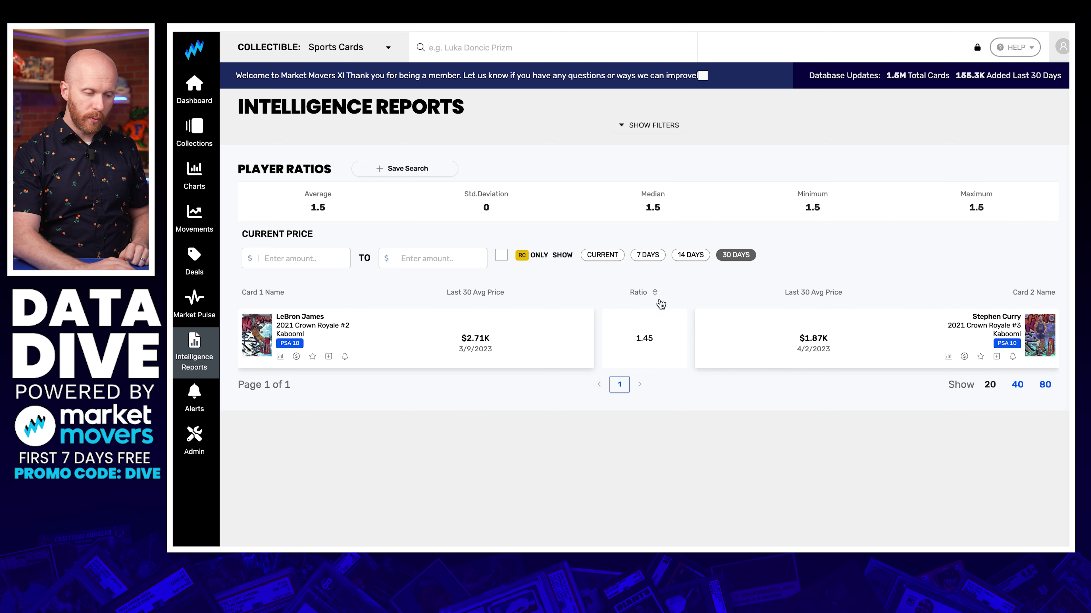
Search the player ratios for '2021 kaboom curry', then return to the pricing spreadsheet
type("2021 kaboom curry")
key("Return")
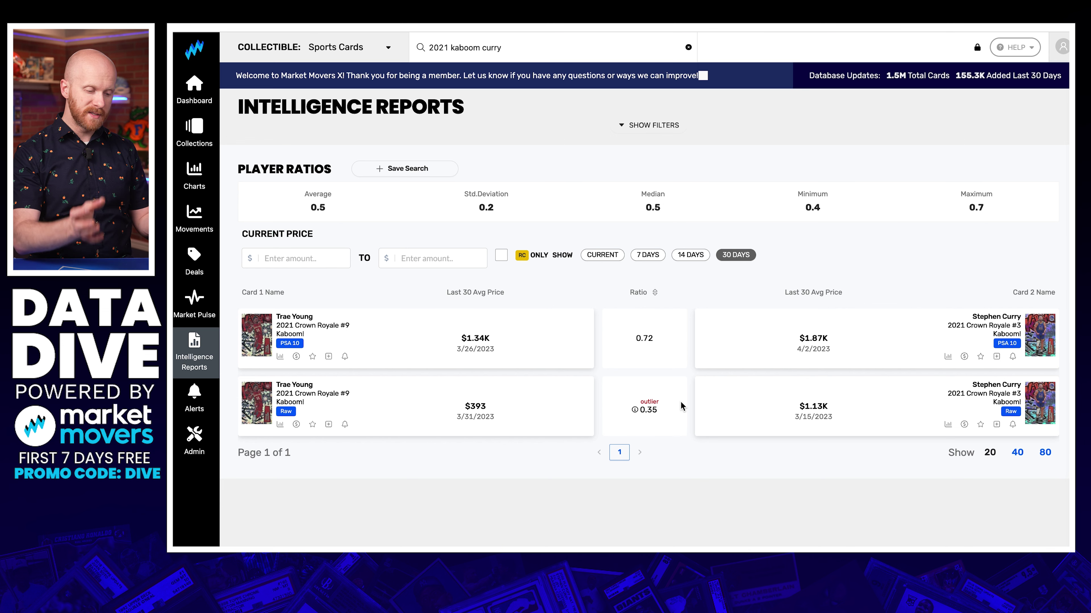
mouse_move(438, 24)
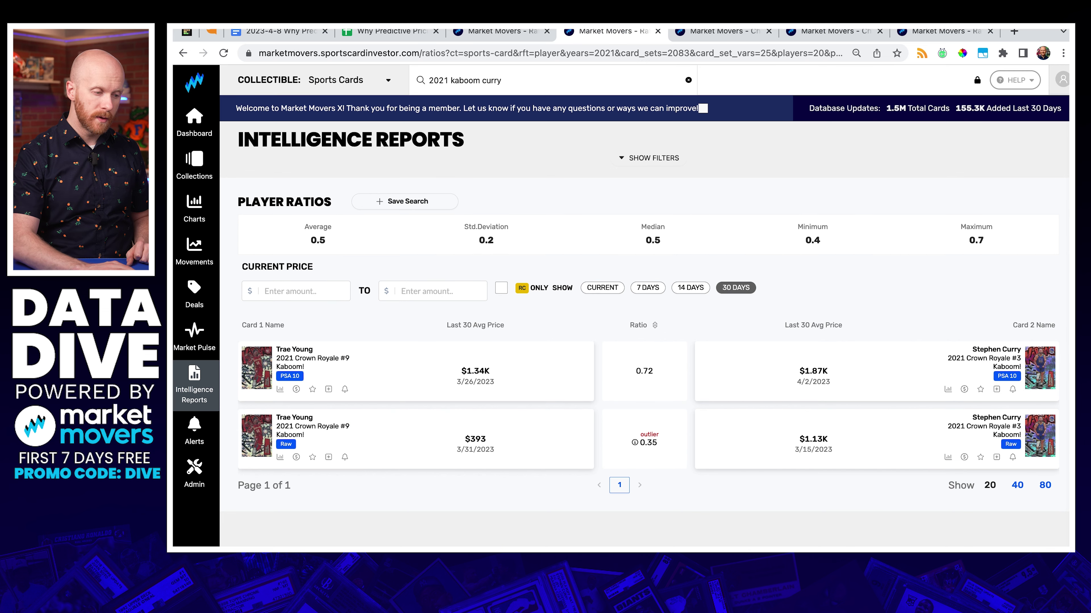
left_click(397, 31)
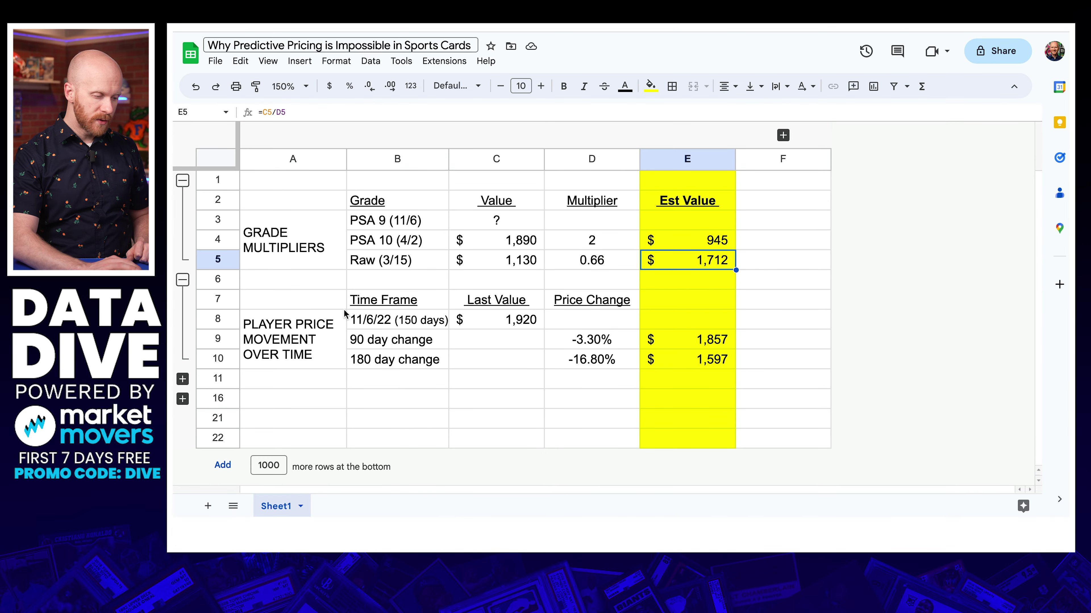
Expand the Player Multipliers rows and review LeBron's 1.45 multiplier, the Trae Young rows and the 1,080 PSA 9 value
left_click(183, 379)
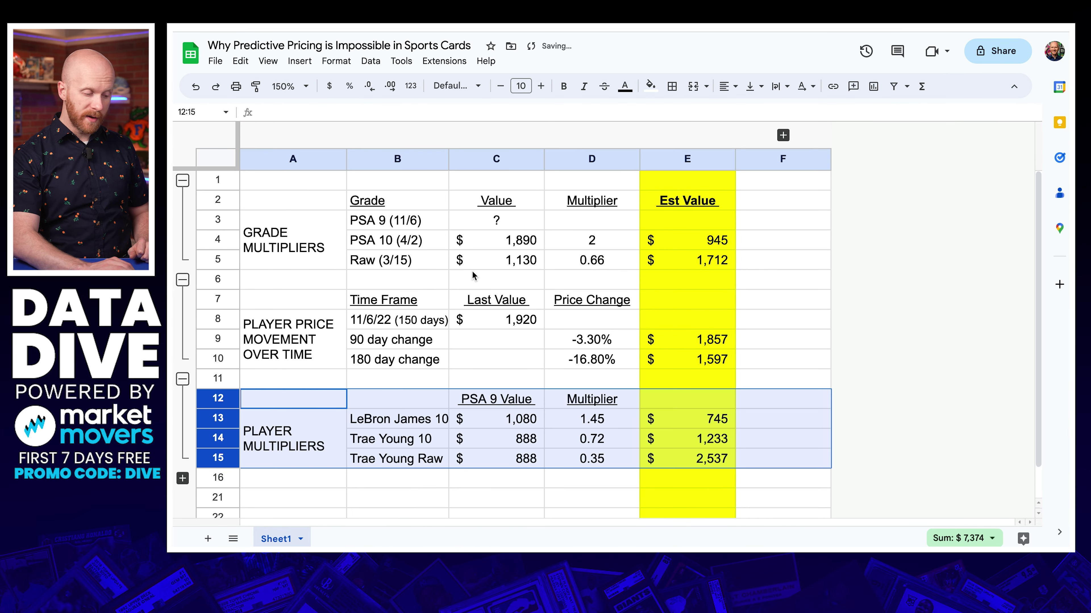
scroll(473, 279, "down", 1)
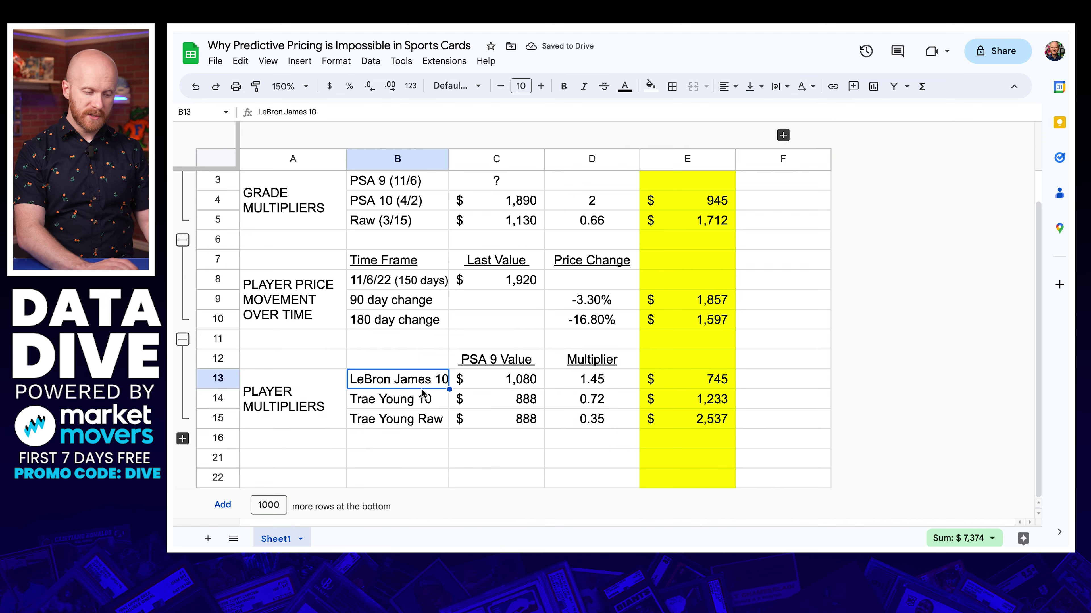
left_click(423, 388)
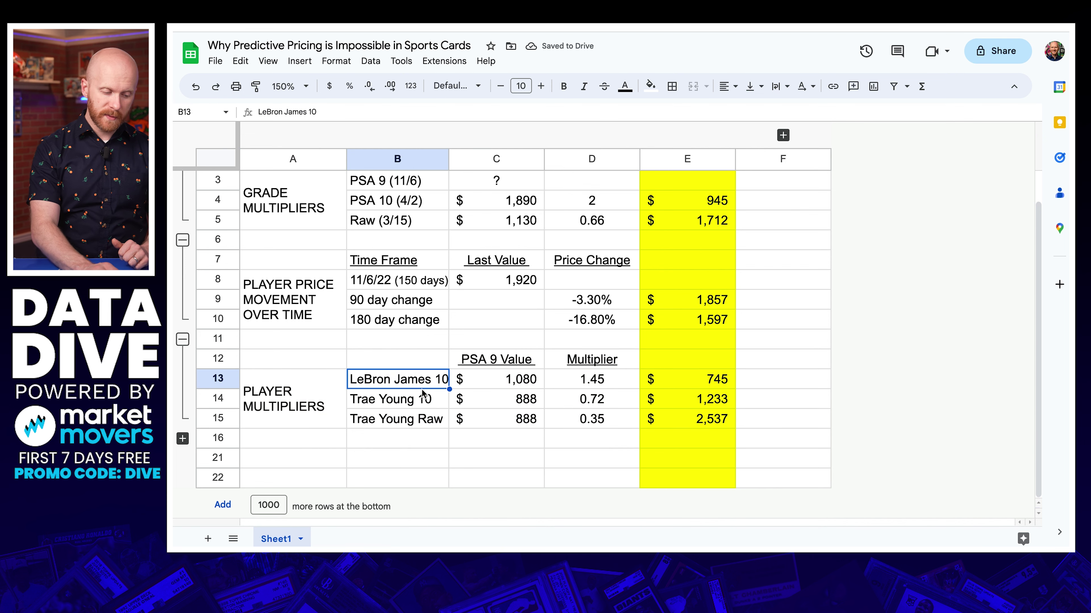
left_click(619, 381)
left_click(404, 381)
key("Left")
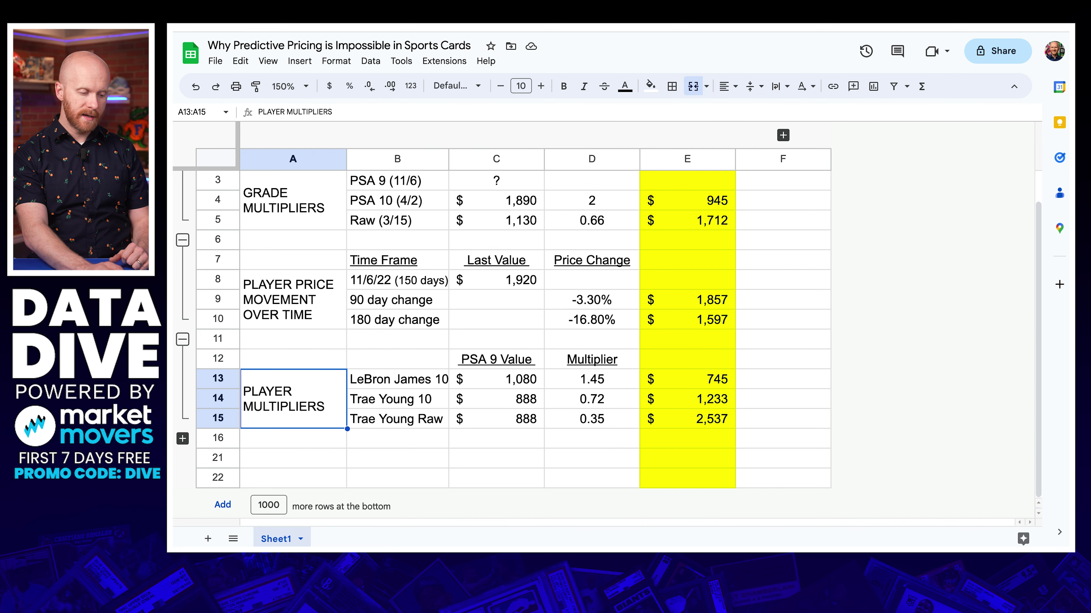
key("Right")
key("Down")
key("Down")
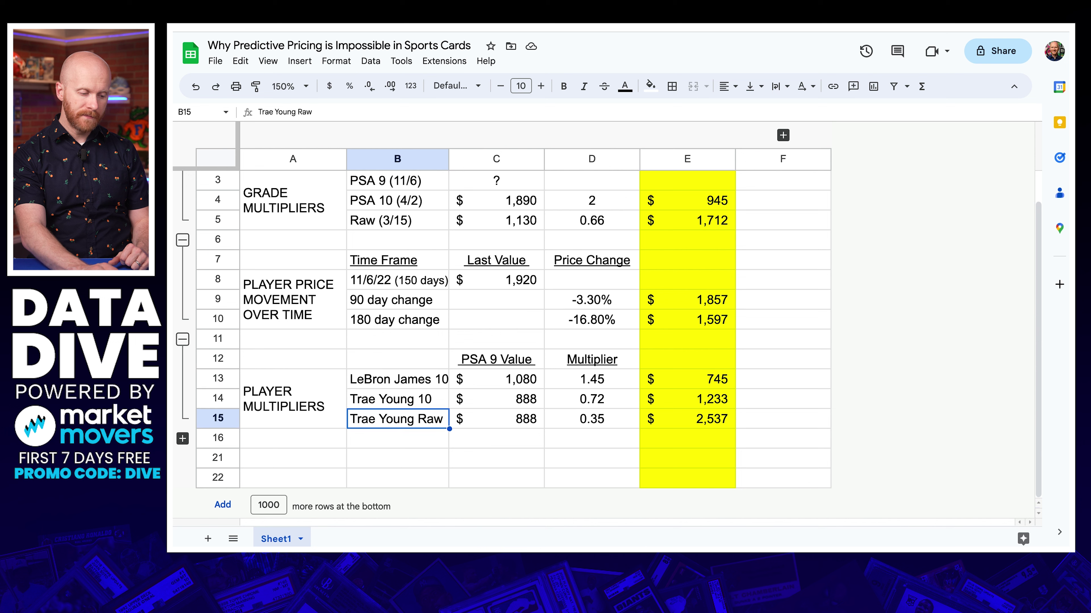
left_click(518, 384)
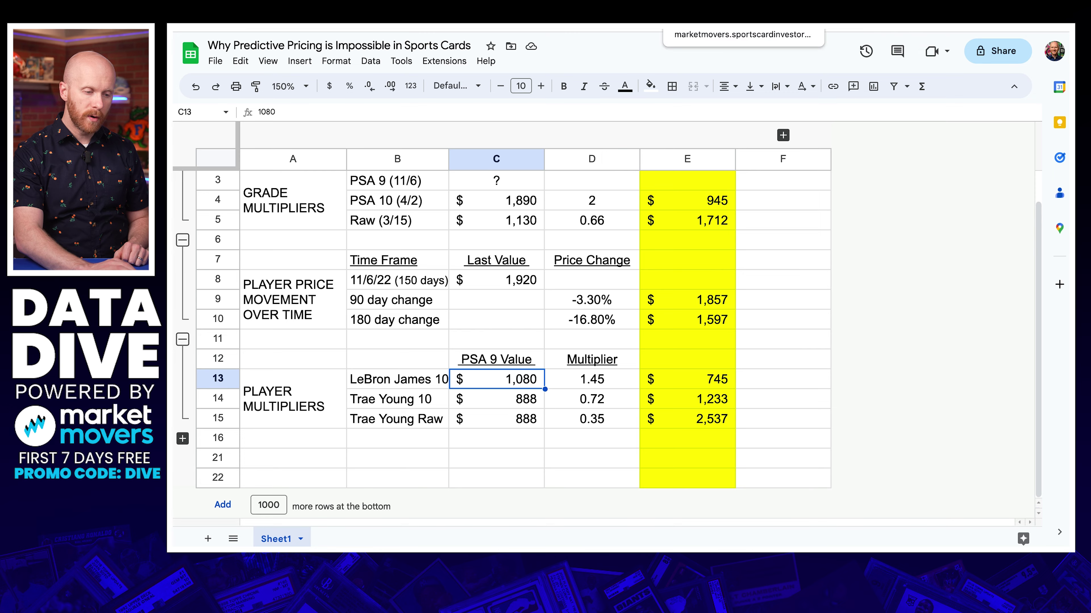
key("ctrl+Tab")
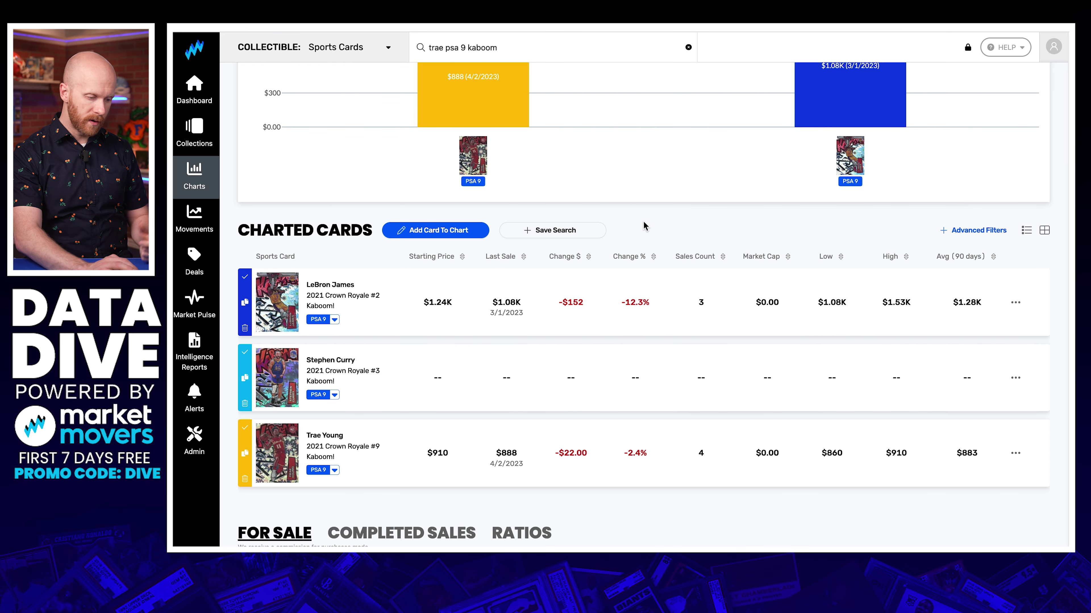
Read the Charted Cards PSA 9 last sales, LeBron $1.08K and Trae Young $888, then return to the spreadsheet
scroll(644, 225, "down", 1)
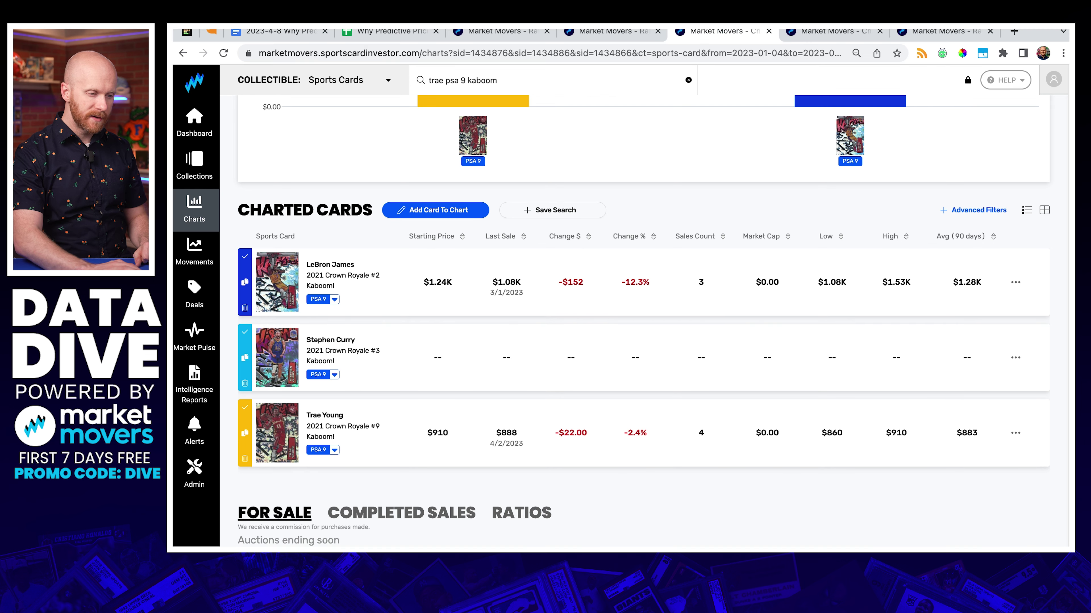
left_click(398, 32)
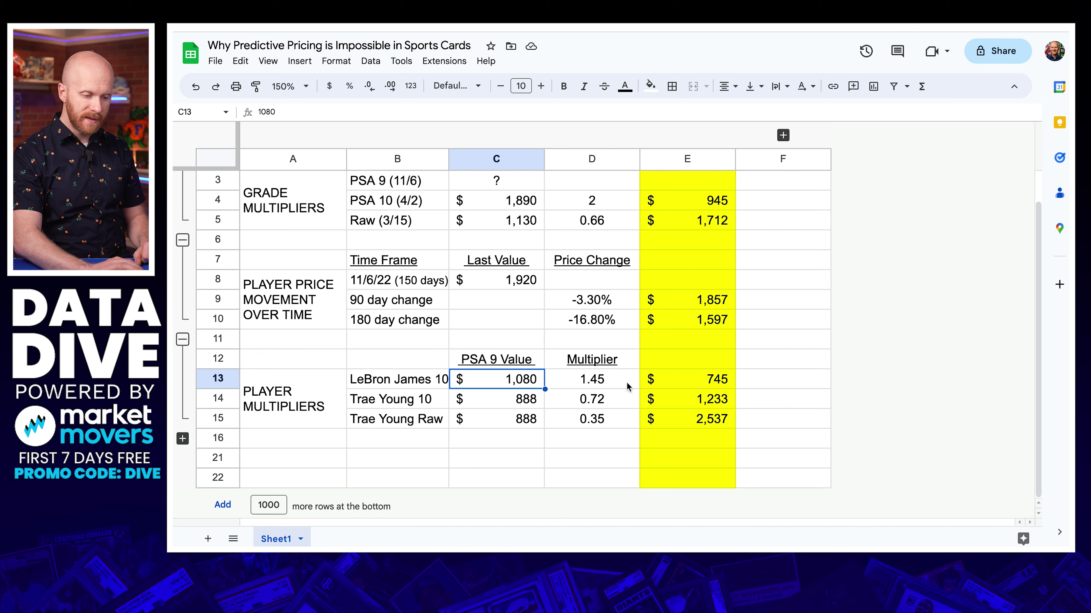
Inspect the LeBron, Trae Young 10 and Trae Young Raw estimate formulas (745, 1,233, 2,537)
left_click(625, 382)
key("Right")
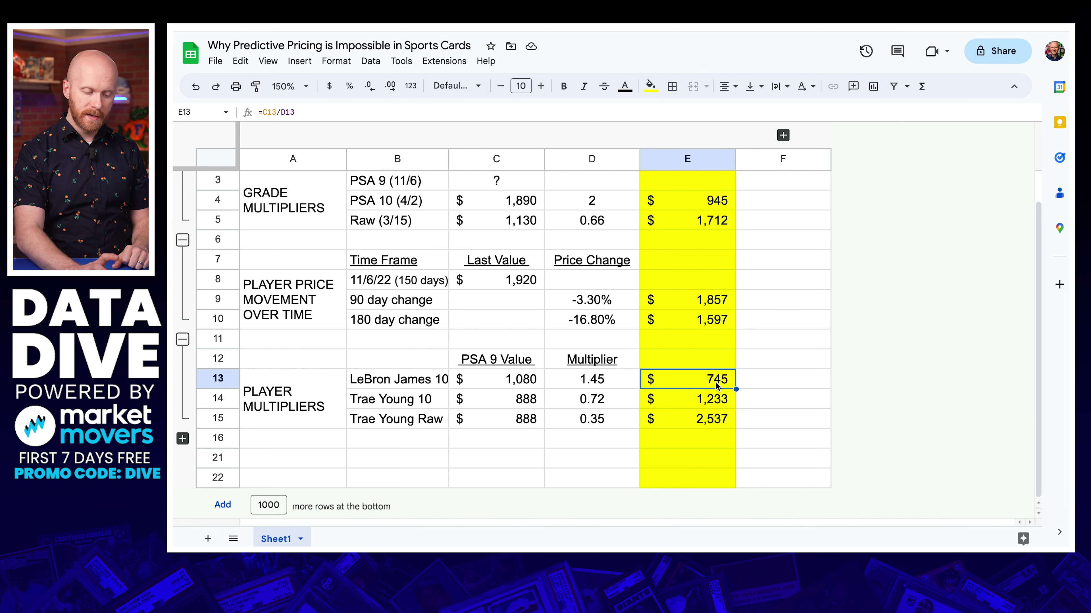
key("Down")
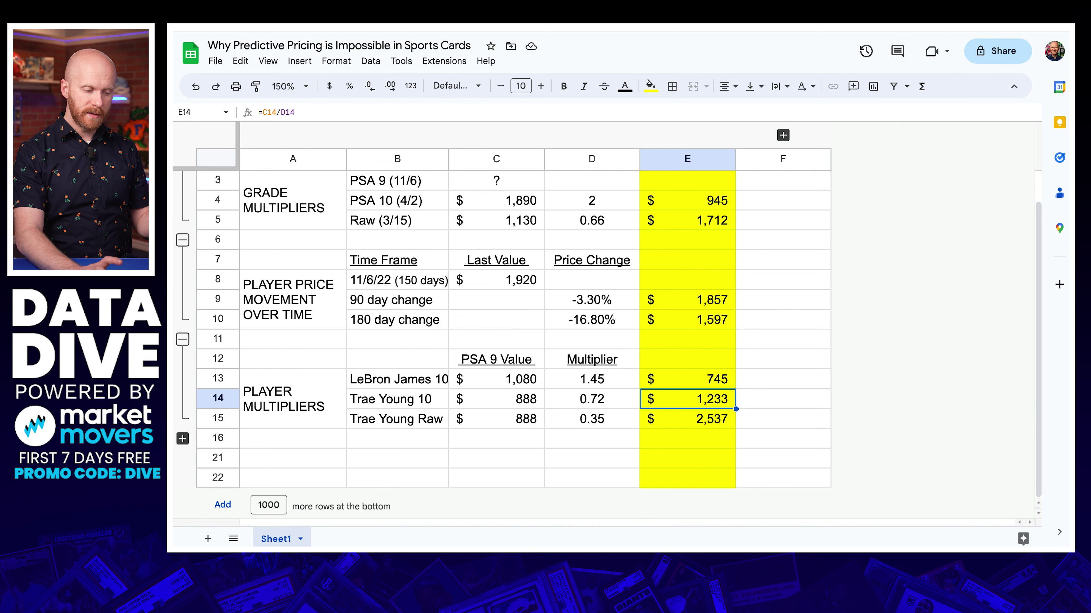
key("Down")
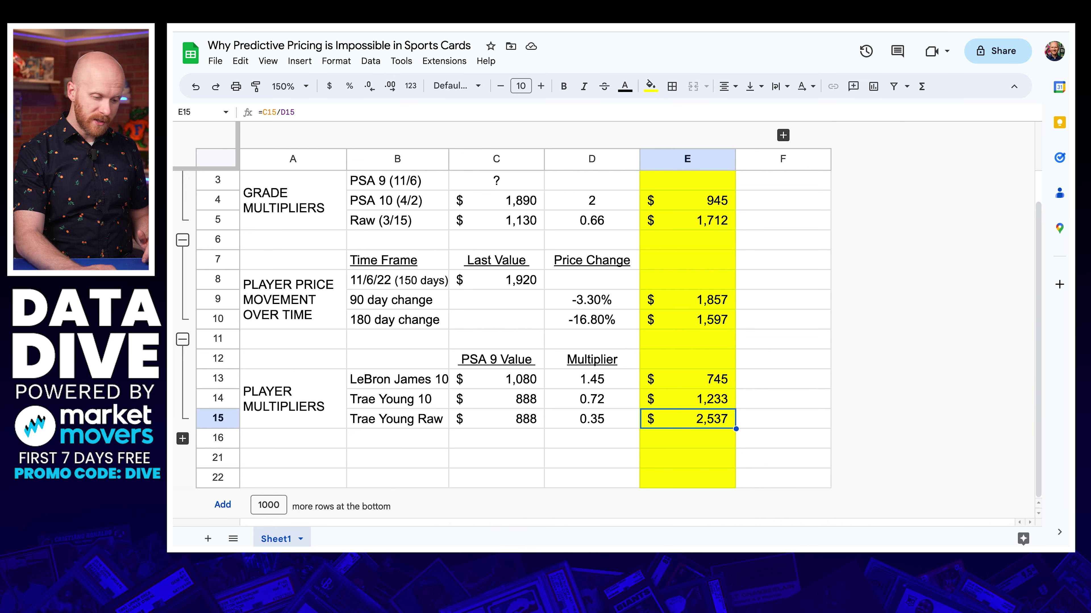
key("Up")
key("Up")
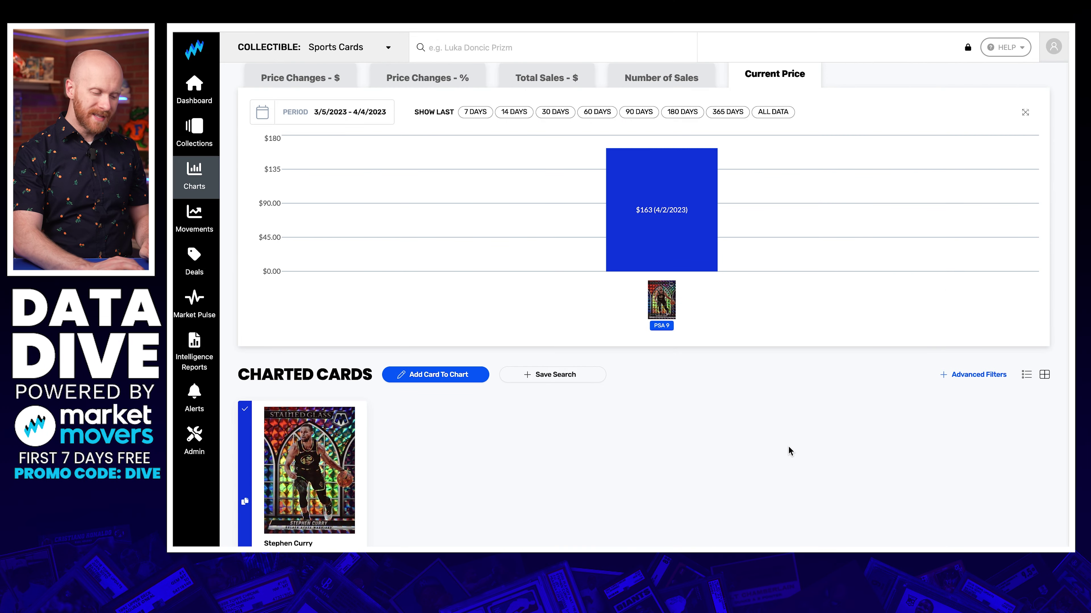
Scroll the Variation Ratios table to Curry's Kaboom rows (Raw 6.20, PSA 10 4.43), then return to the spreadsheet
scroll(795, 408, "down", 3)
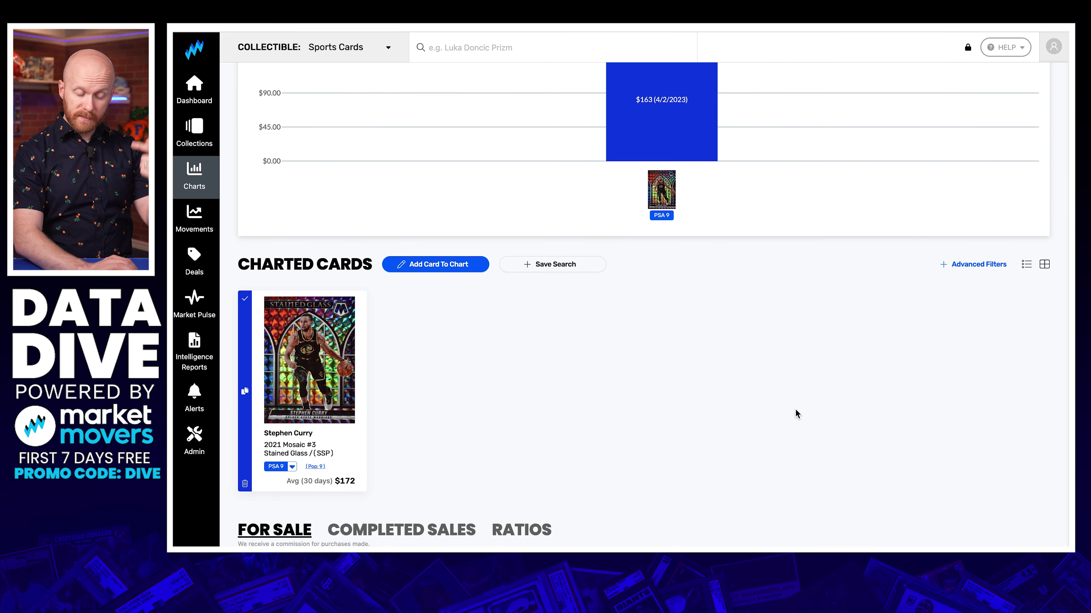
scroll(796, 409, "up", 2)
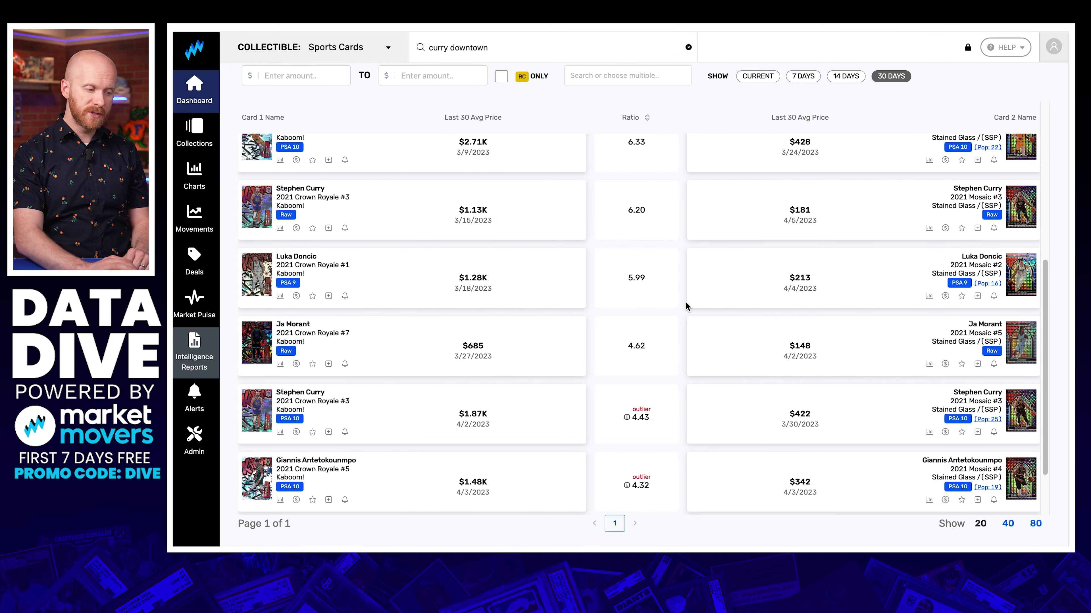
scroll(687, 306, "up", 5)
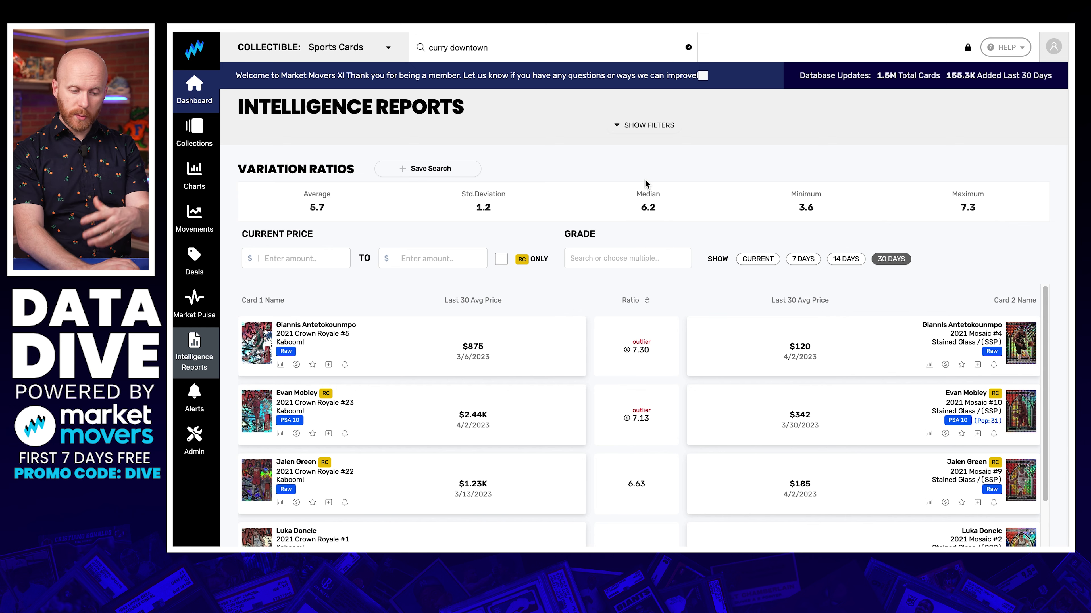
scroll(683, 177, "down", 2)
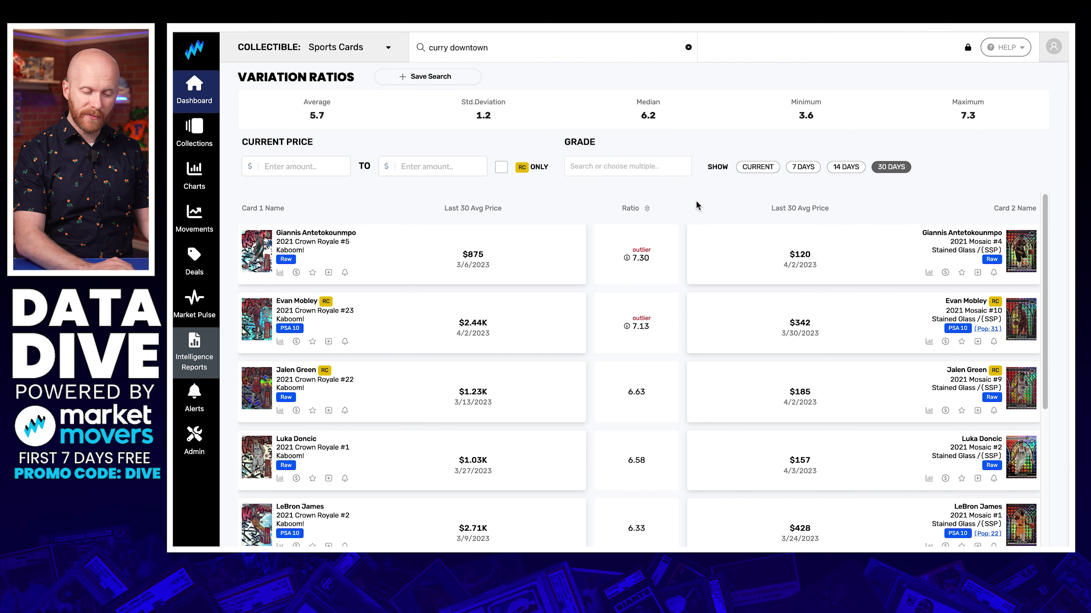
scroll(698, 205, "down", 8)
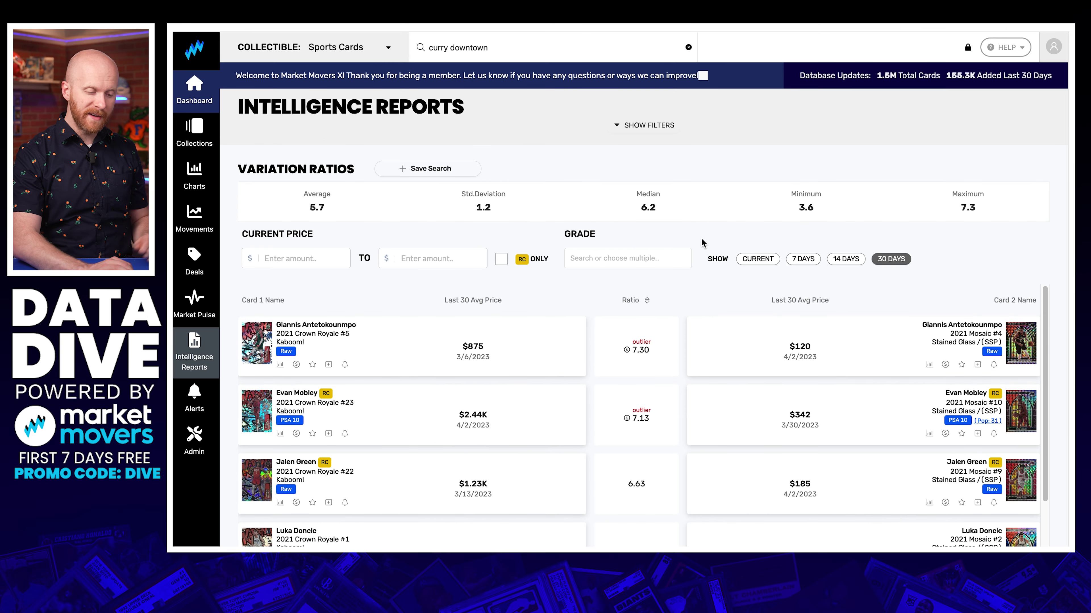
scroll(667, 241, "down", 5)
scroll(665, 258, "down", 5)
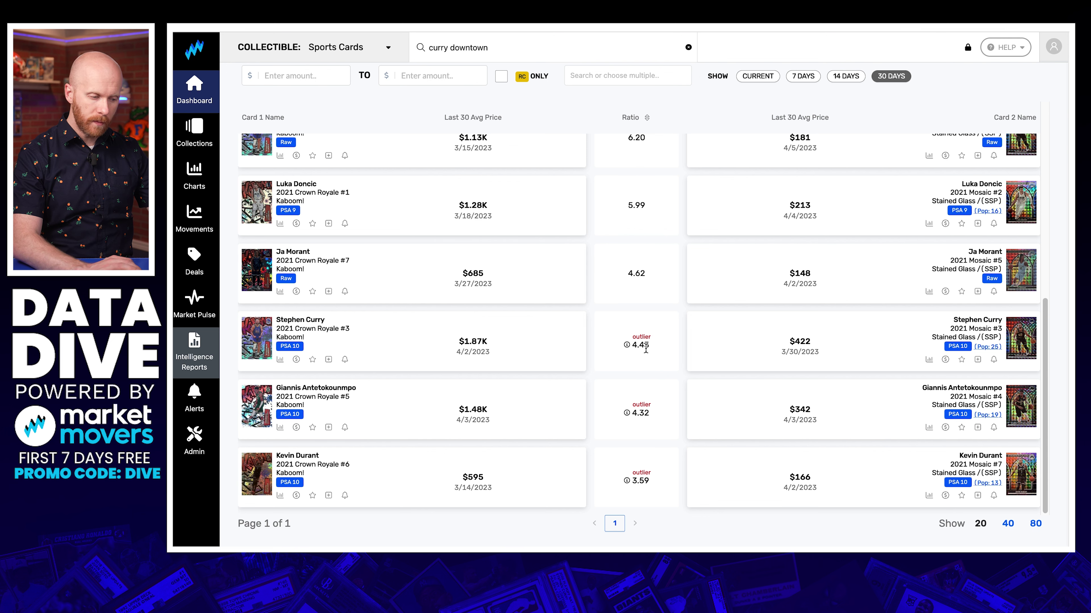
scroll(645, 349, "up", 2)
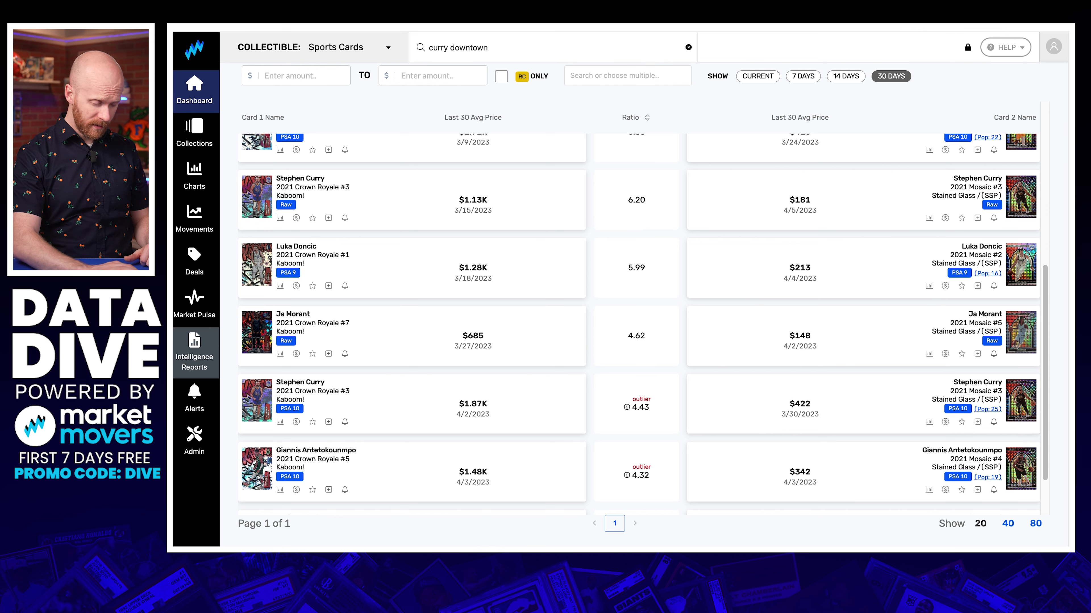
left_click(378, 17)
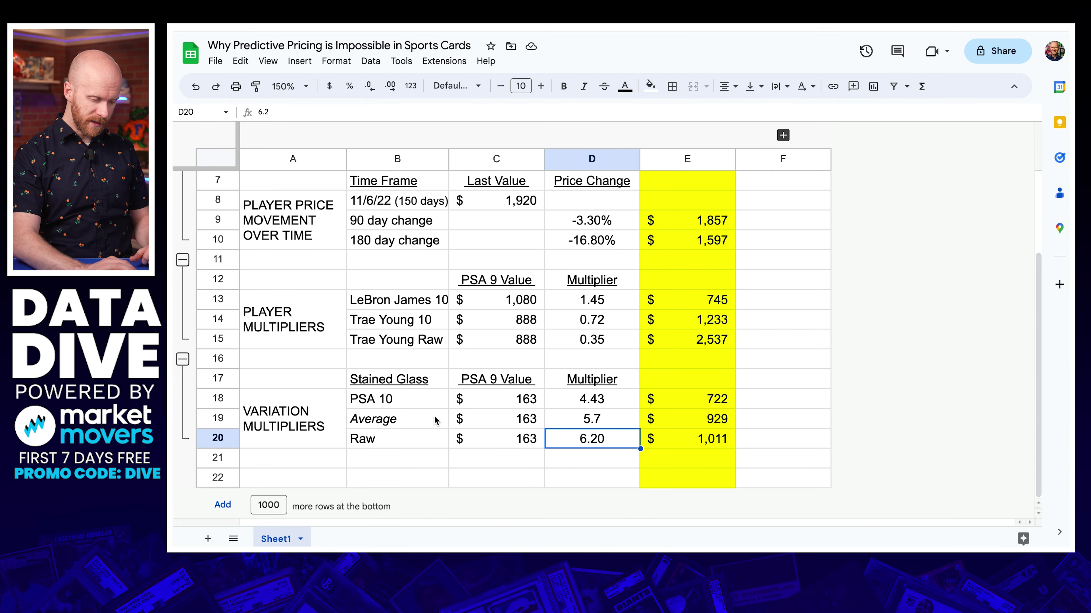
left_click(407, 404)
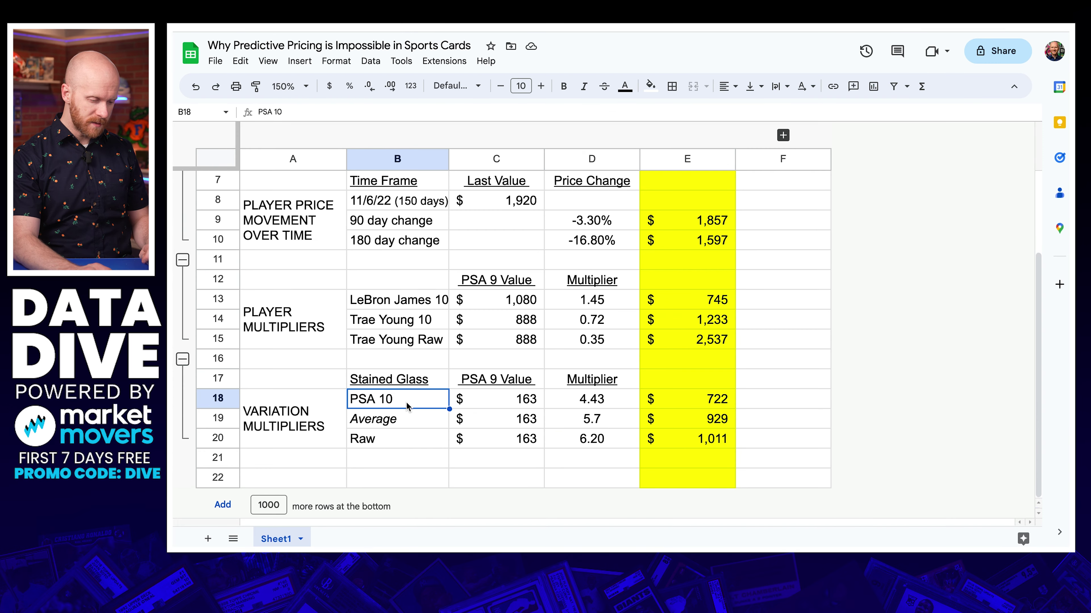
left_click(624, 399)
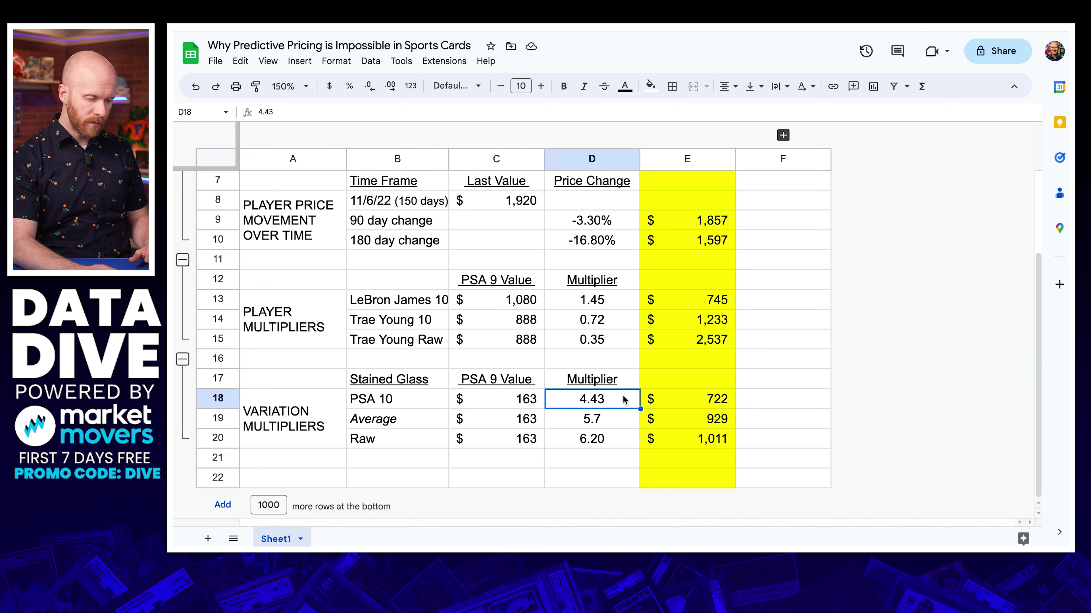
left_click(413, 419)
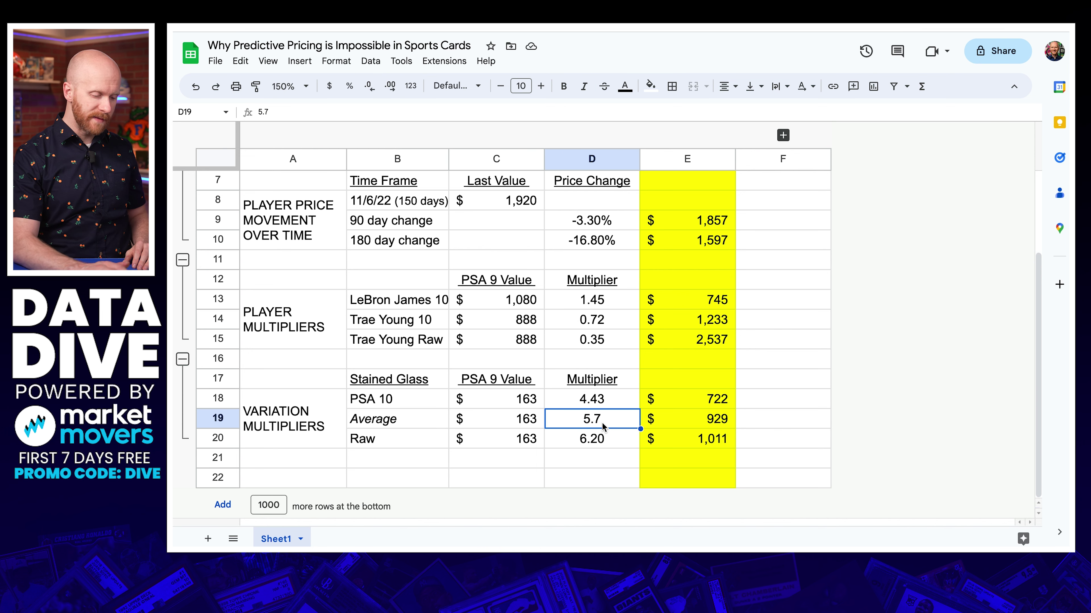
left_click(367, 446)
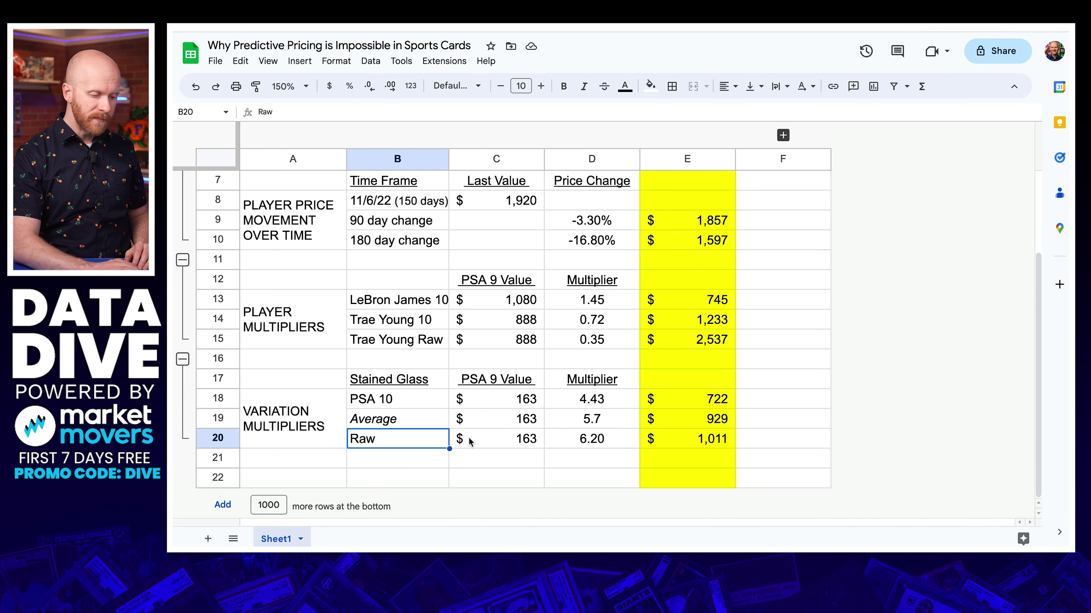
left_click(594, 446)
left_click(525, 404)
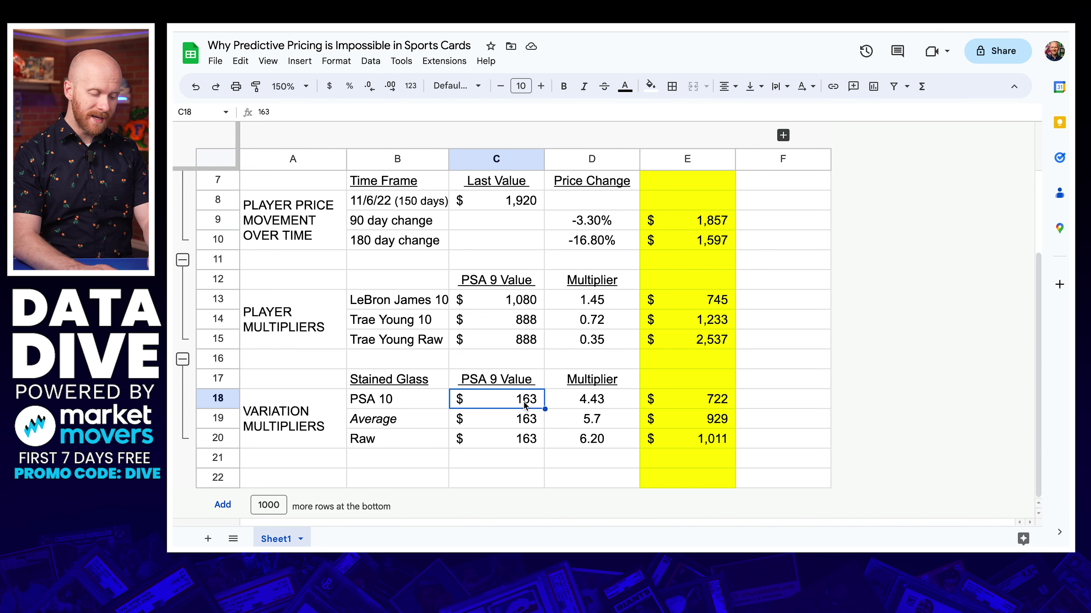
left_click_drag(525, 404, 525, 440)
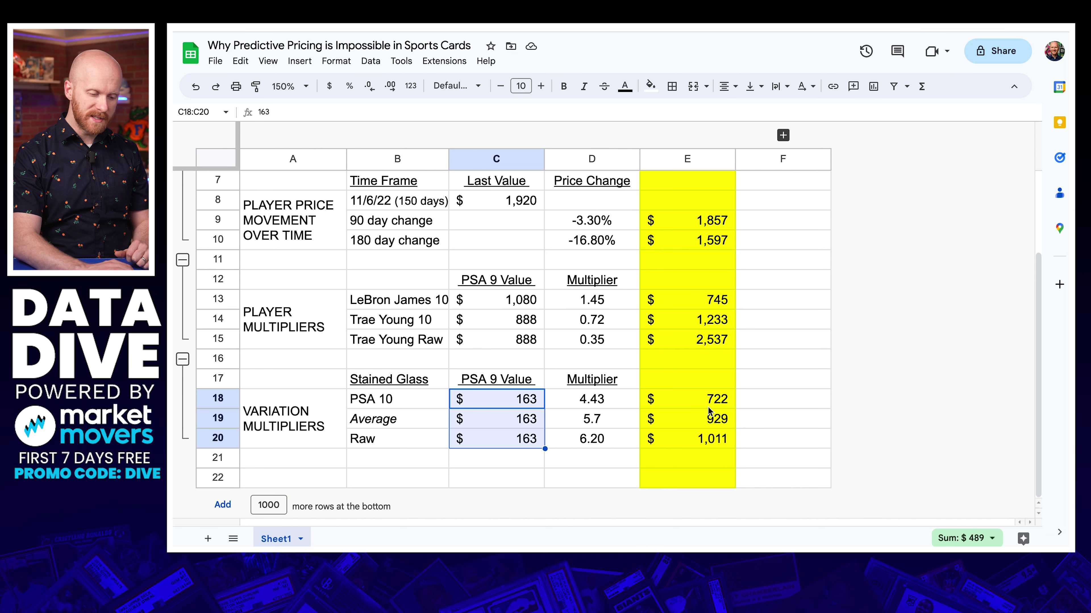
left_click(725, 404)
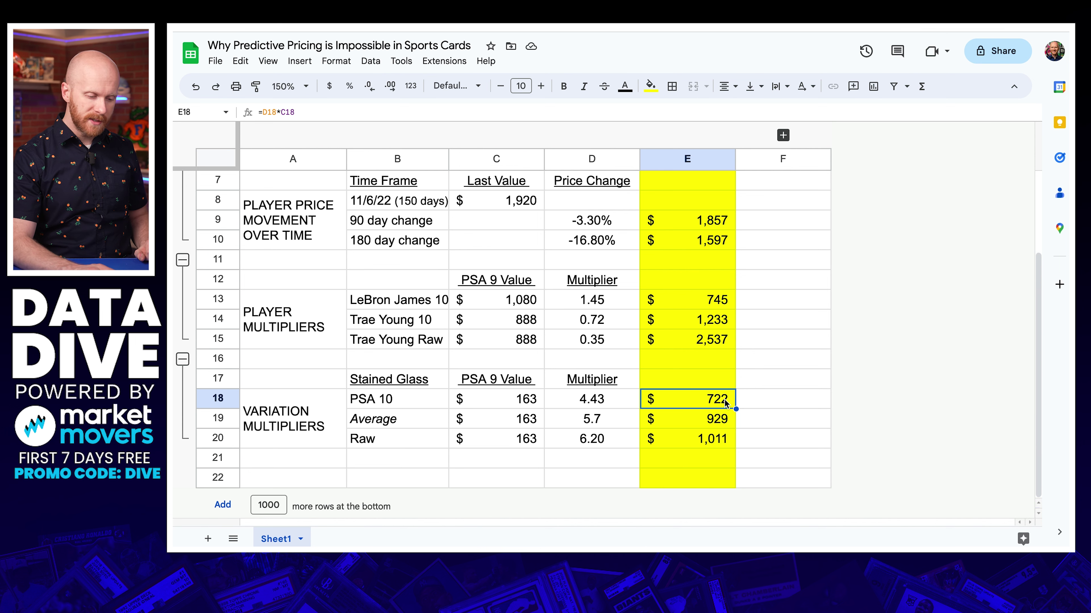
key("Down")
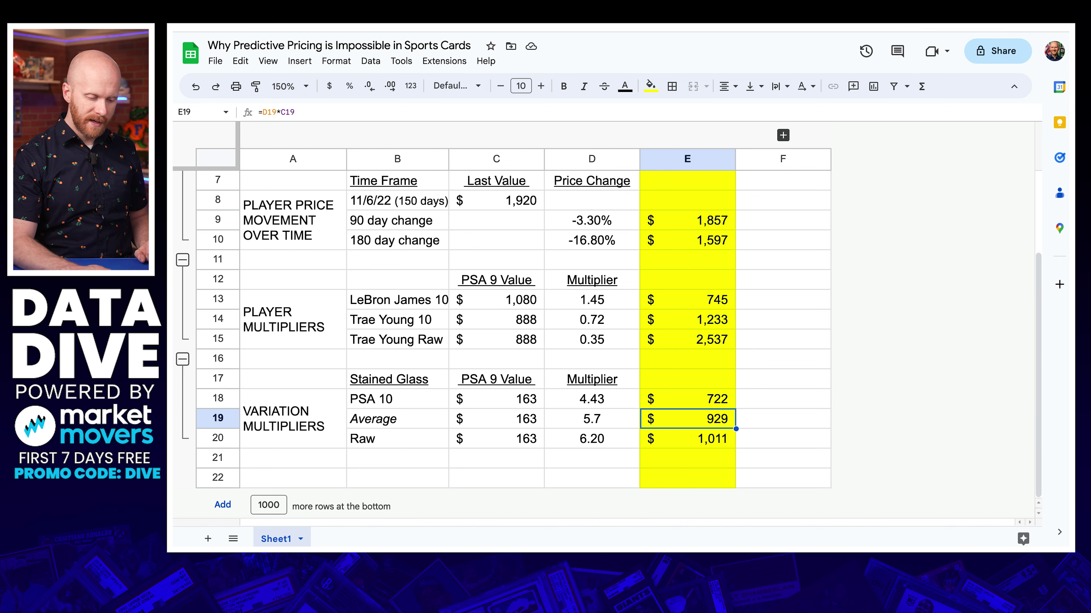
key("Down")
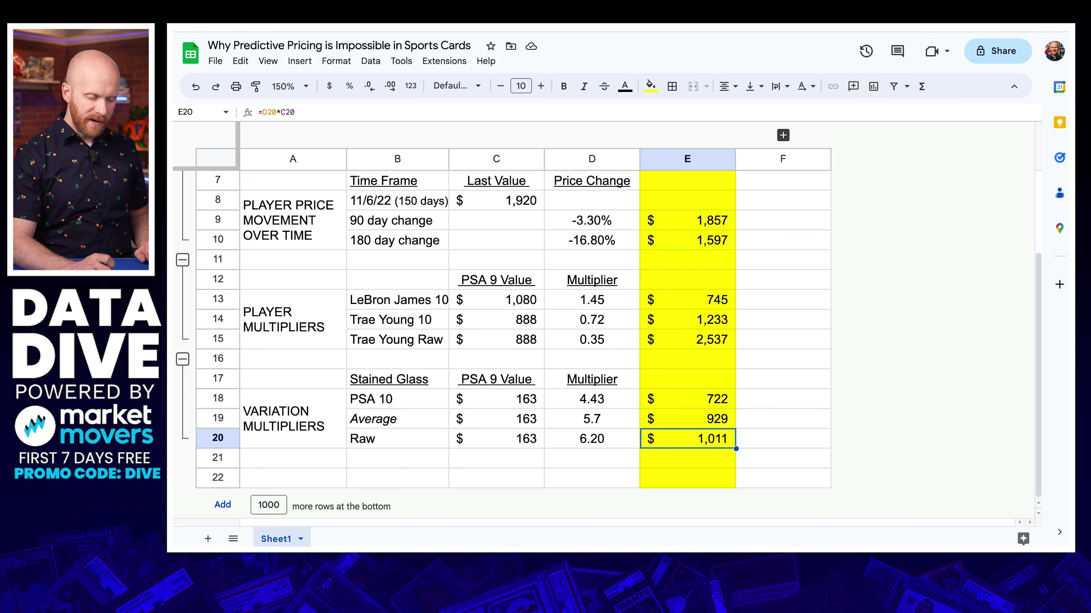
scroll(750, 384, "up", 3)
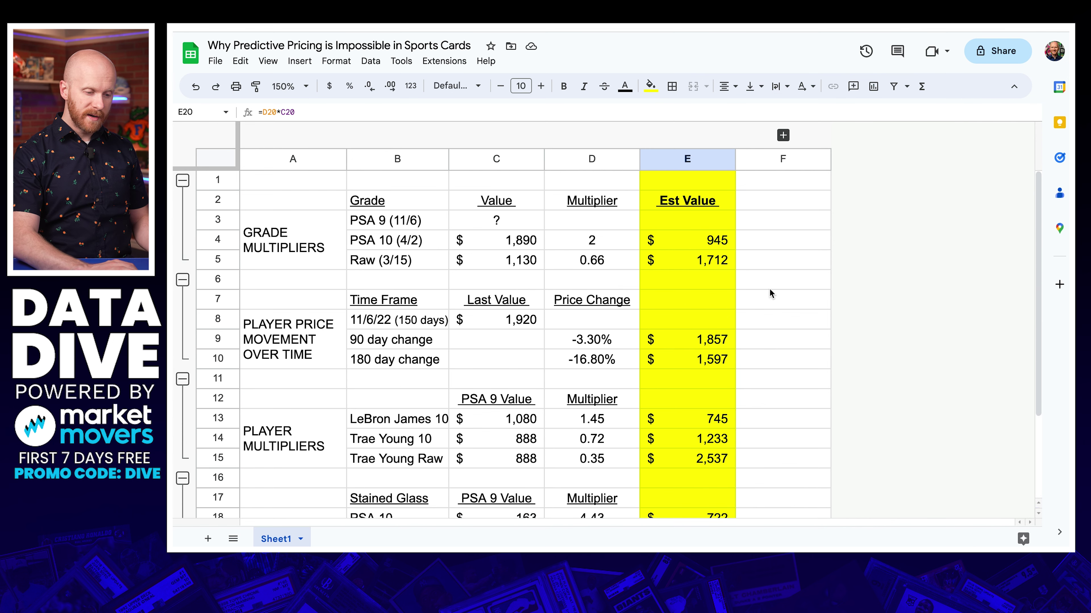
Expand the hidden summary columns and check the High value's formula against the 1,920 last sale
left_click(783, 135)
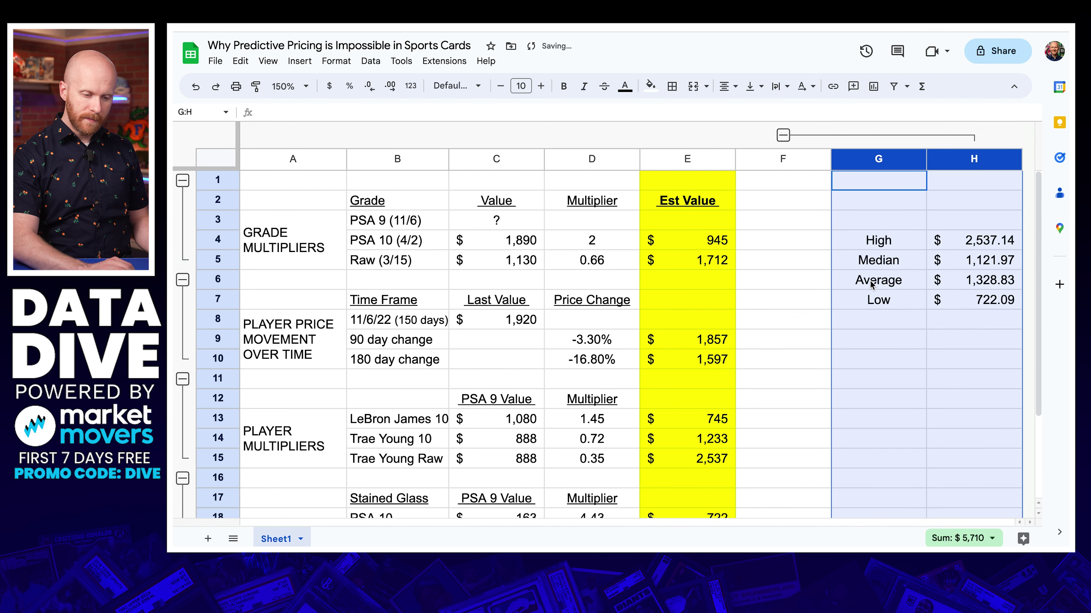
left_click(900, 246)
key("Right")
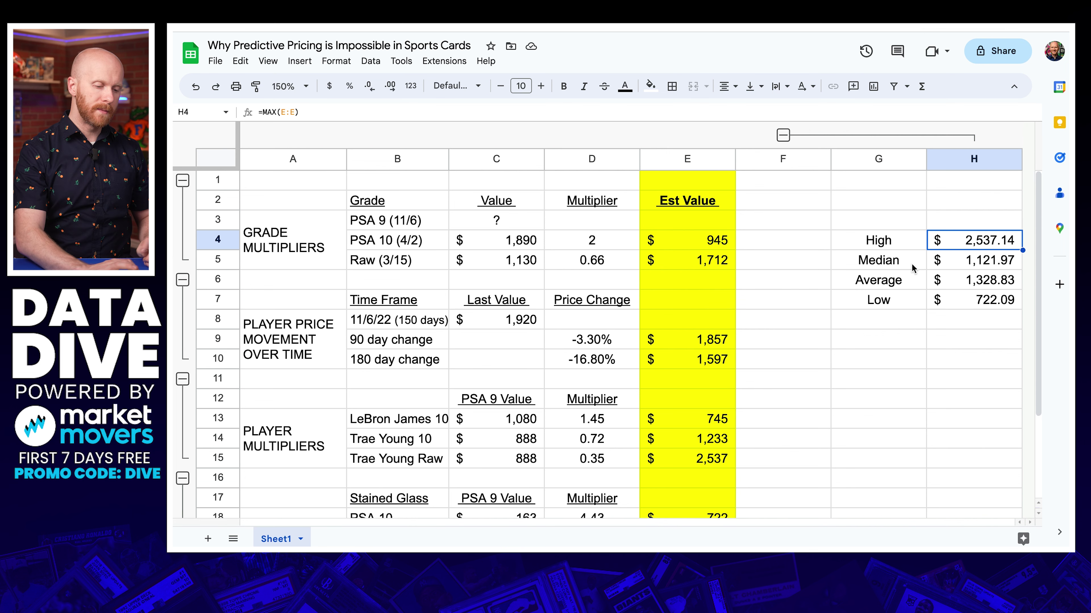
left_click(430, 321)
left_click(491, 322)
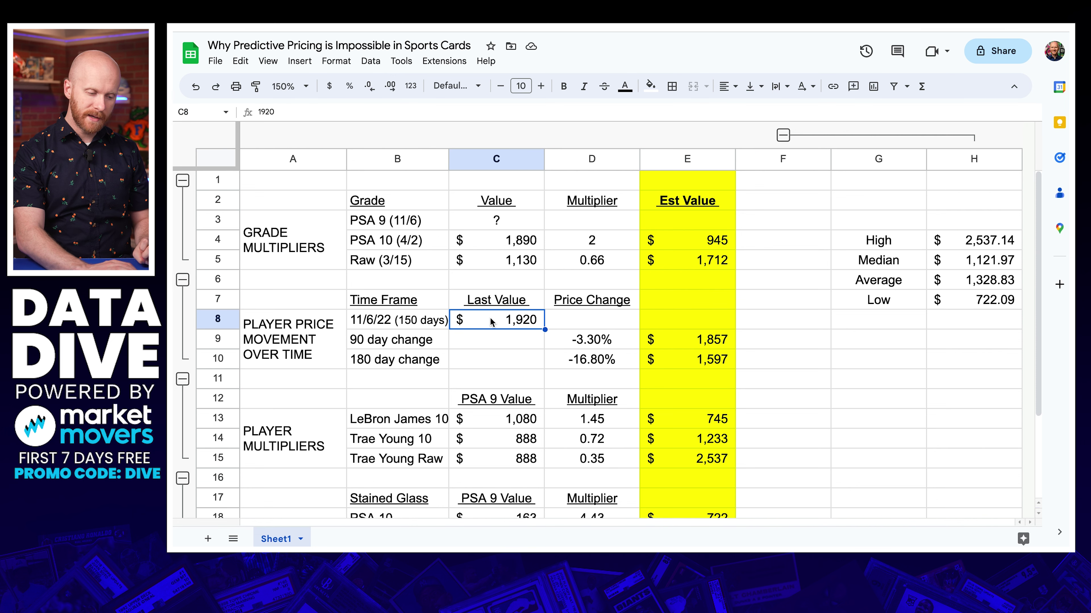
left_click(983, 243)
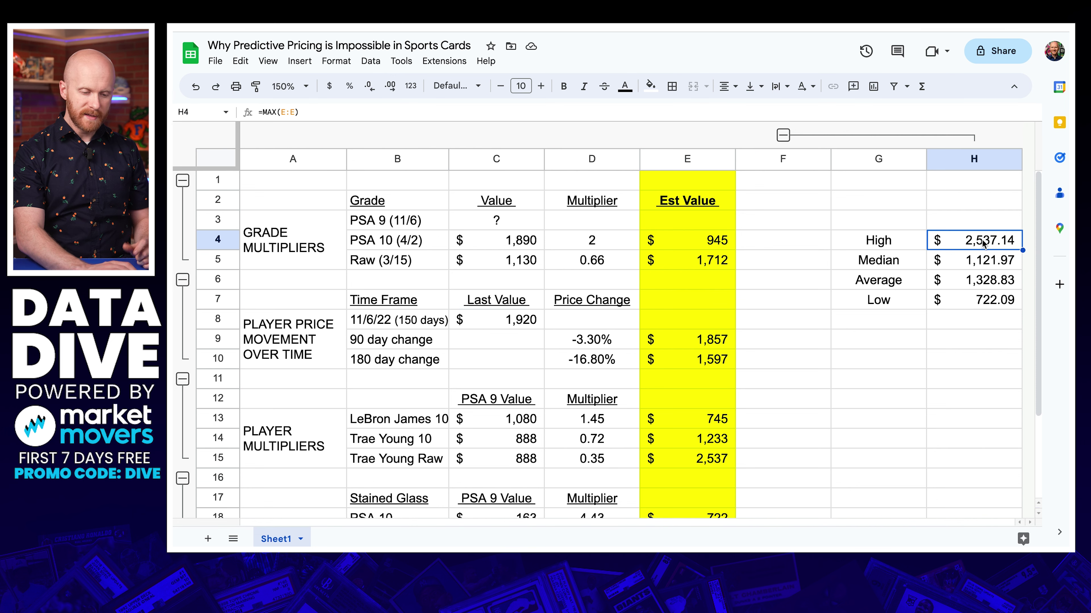
Check the Low (722.09), Median and Average formulas alongside the Raw grade value of 1,130
left_click(913, 303)
left_click(993, 301)
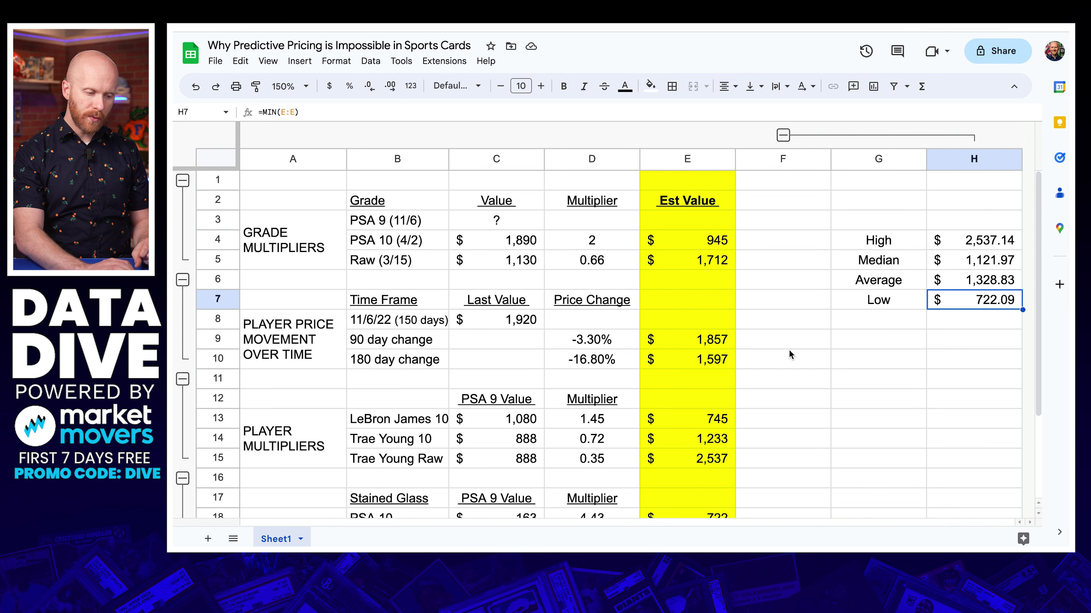
left_click(532, 265)
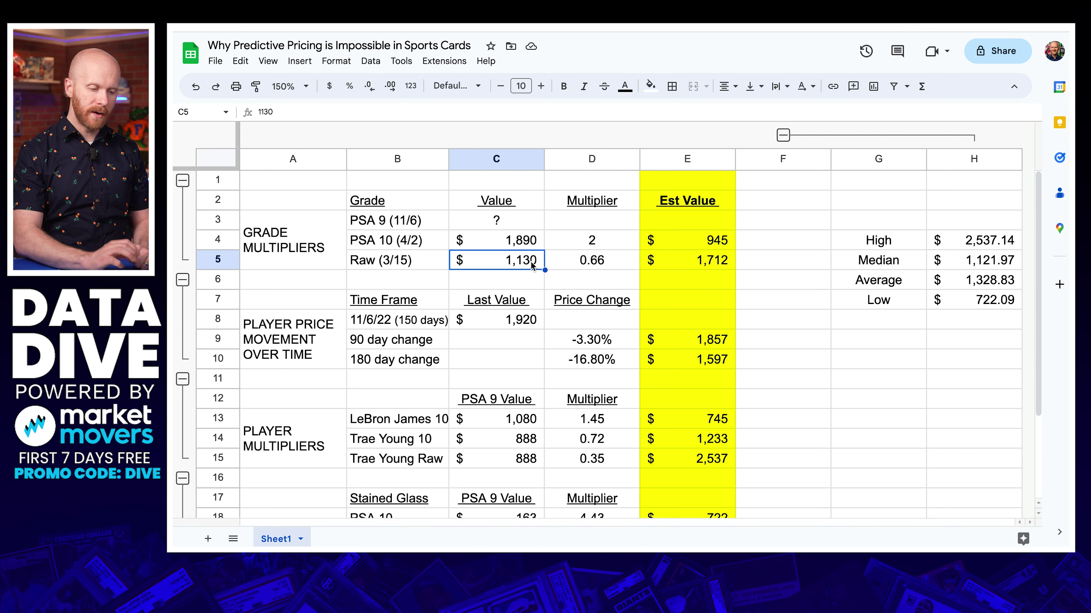
left_click(983, 302)
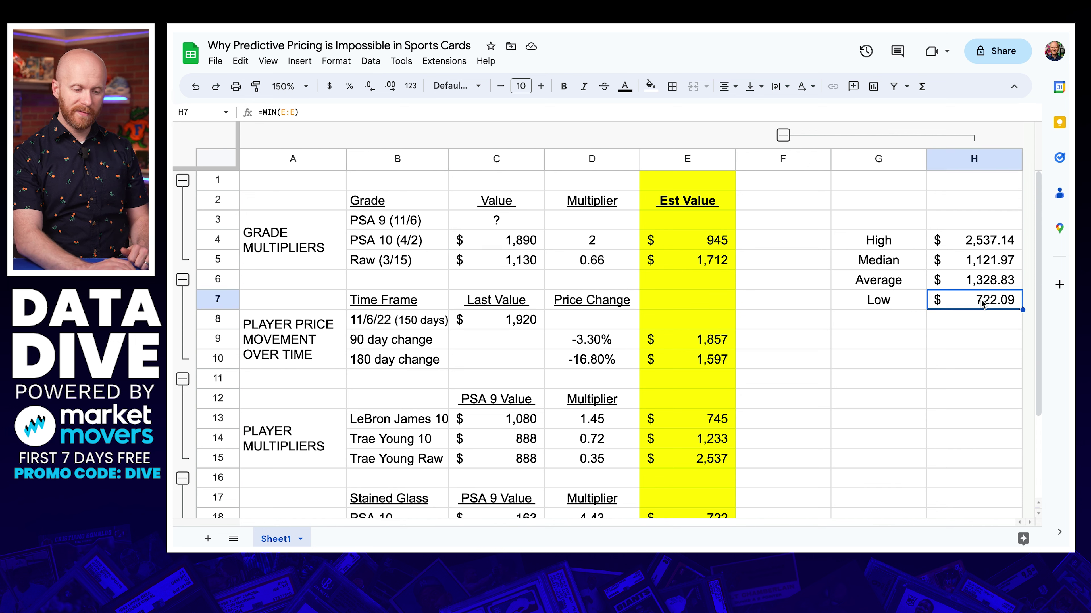
left_click(989, 265)
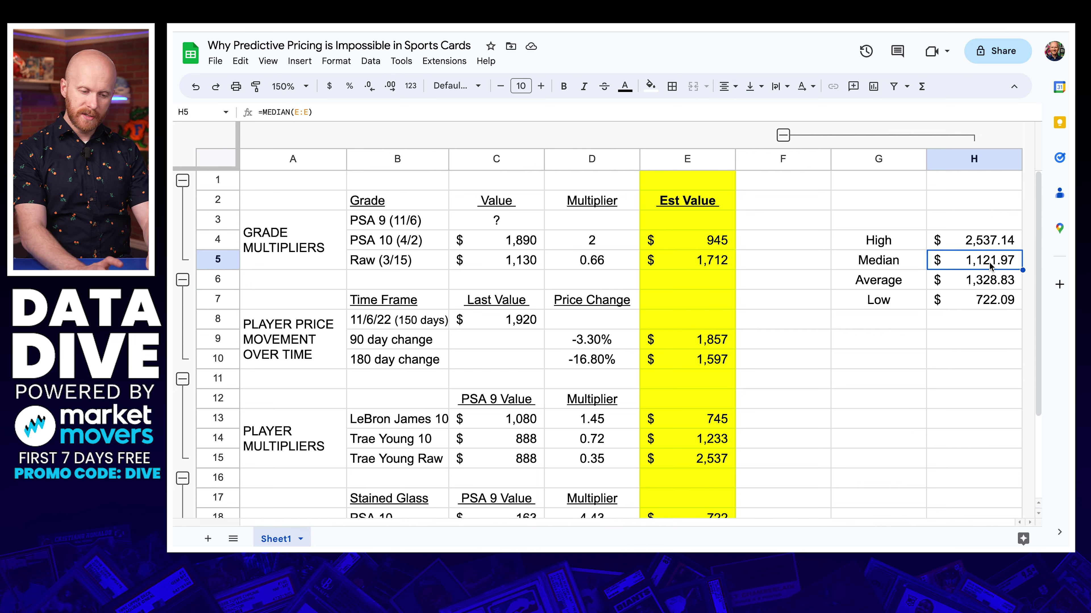
left_click(991, 284)
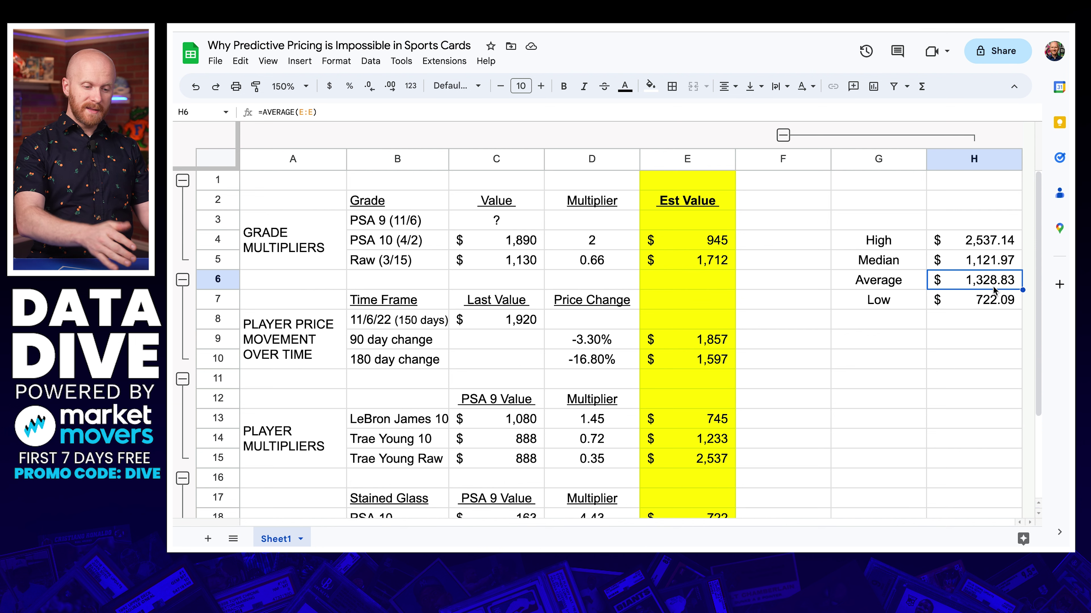
key("Up")
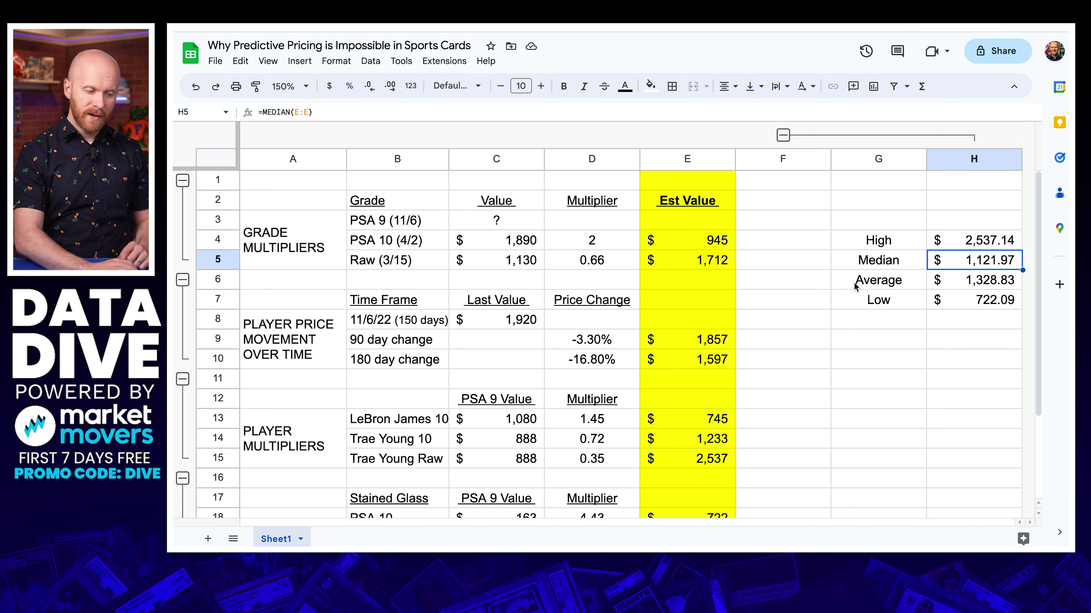
left_click(721, 269)
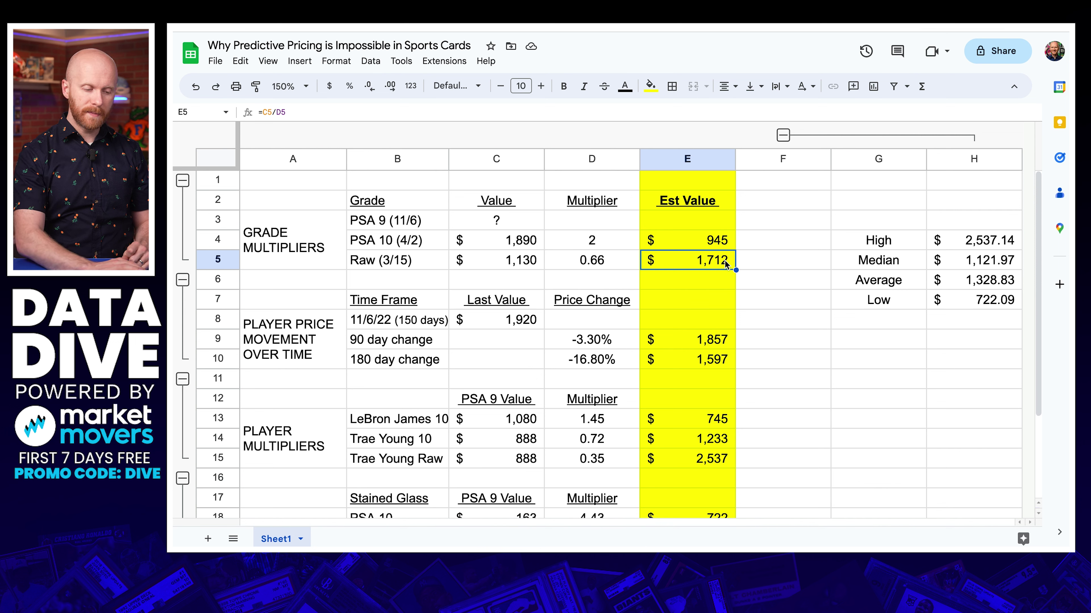
left_click(721, 242)
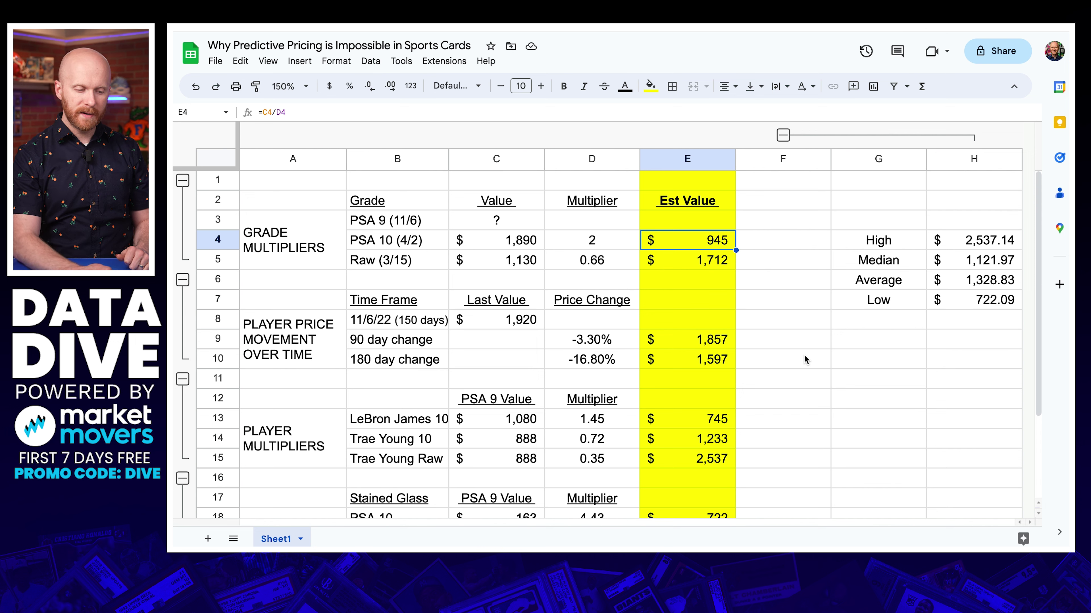